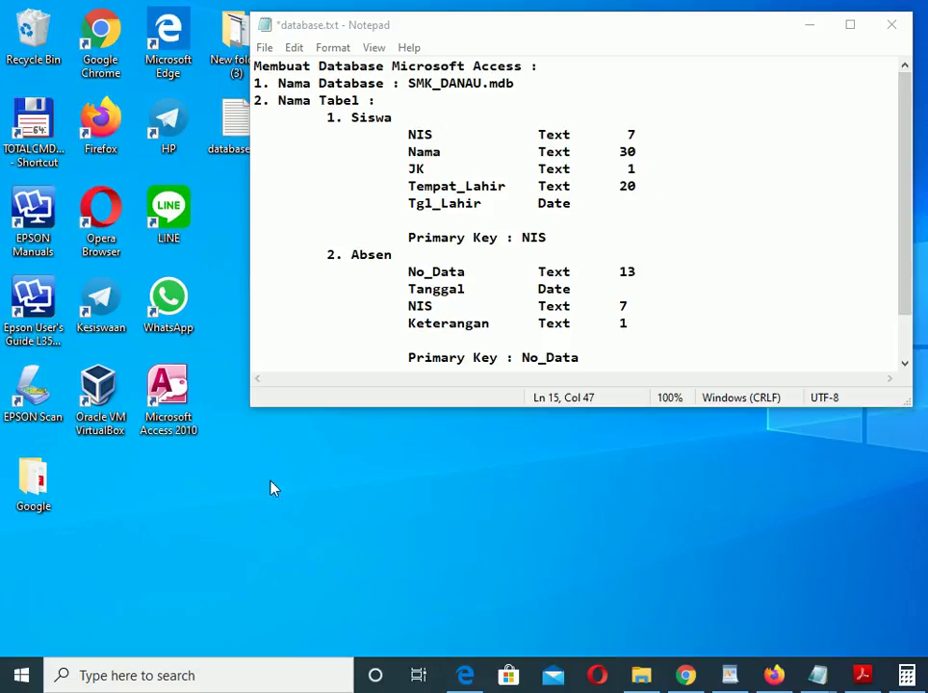
Open Microsoft Access 2010 and name the new blank database SMK_Danau.
right_click(187, 385)
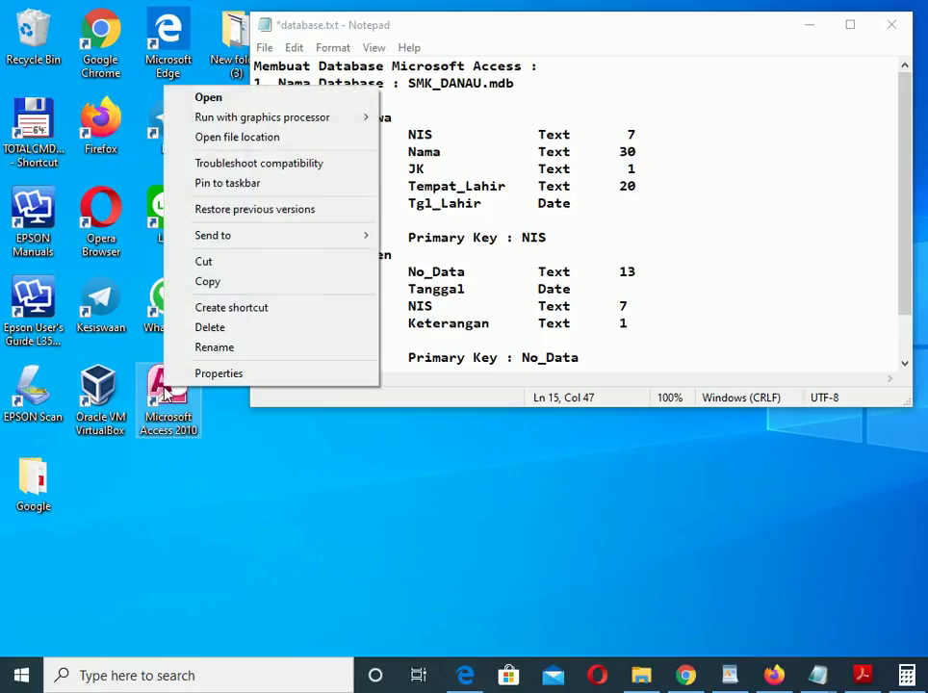
left_click(207, 99)
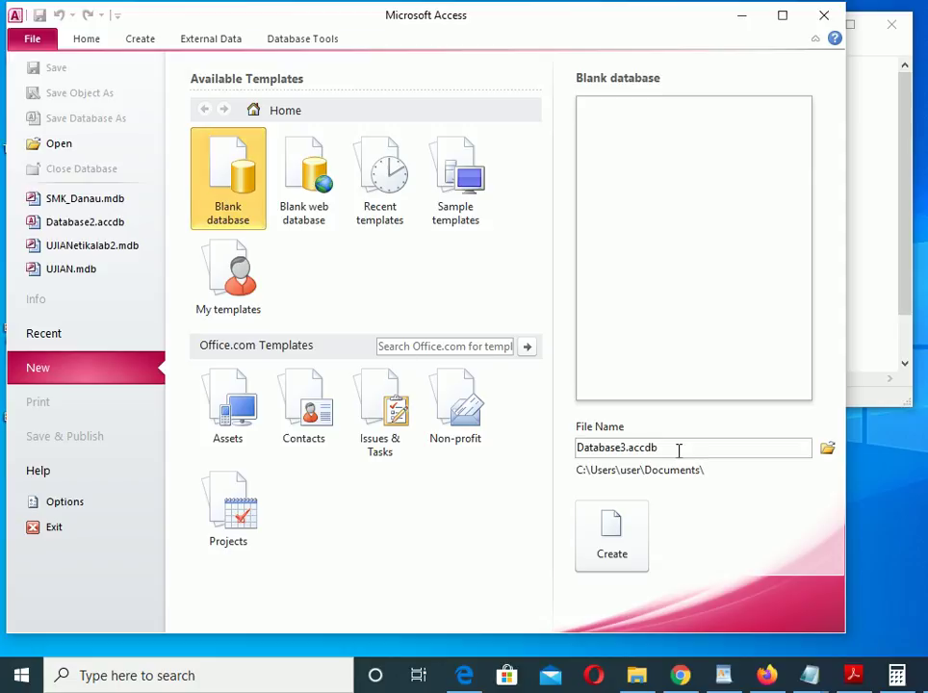
left_click_drag(576, 448, 673, 457)
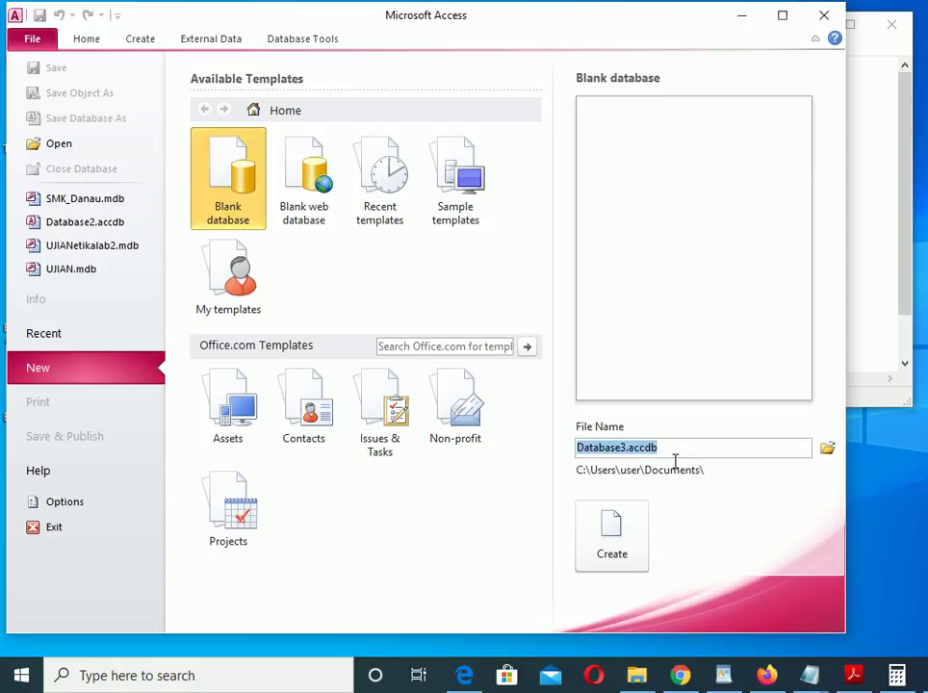
type("SMK_D")
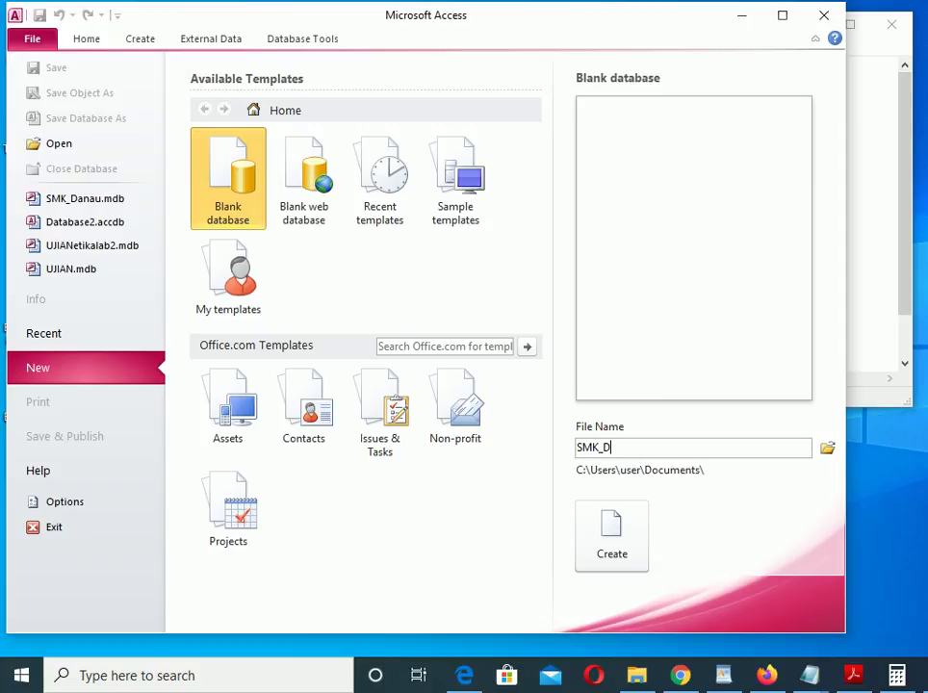
type("anau")
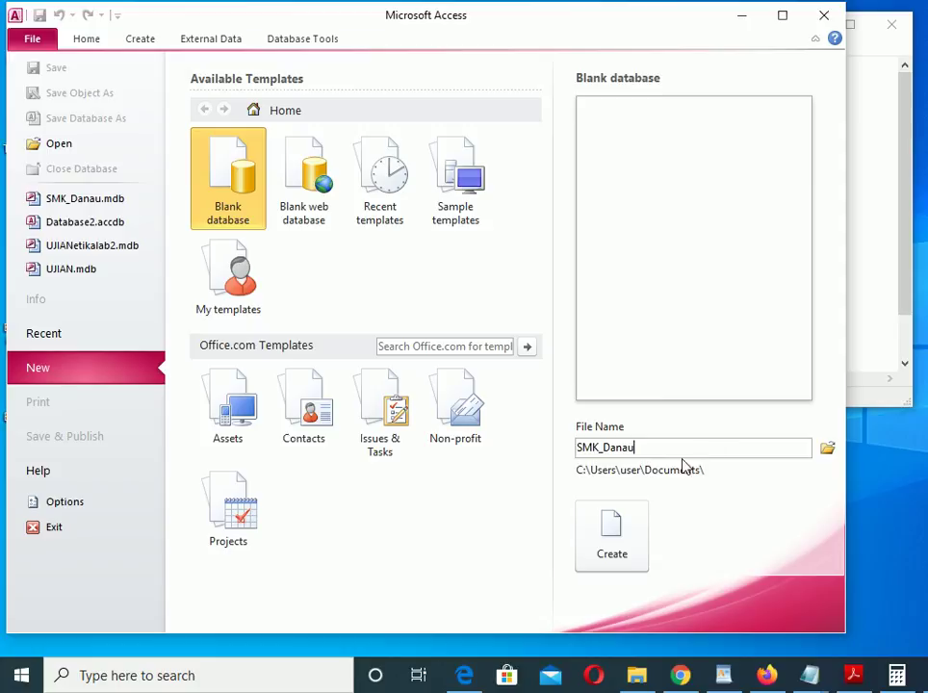
Browse for the database's save location, create a folder named SMK on Local Disk (C:) and open it.
left_click(828, 451)
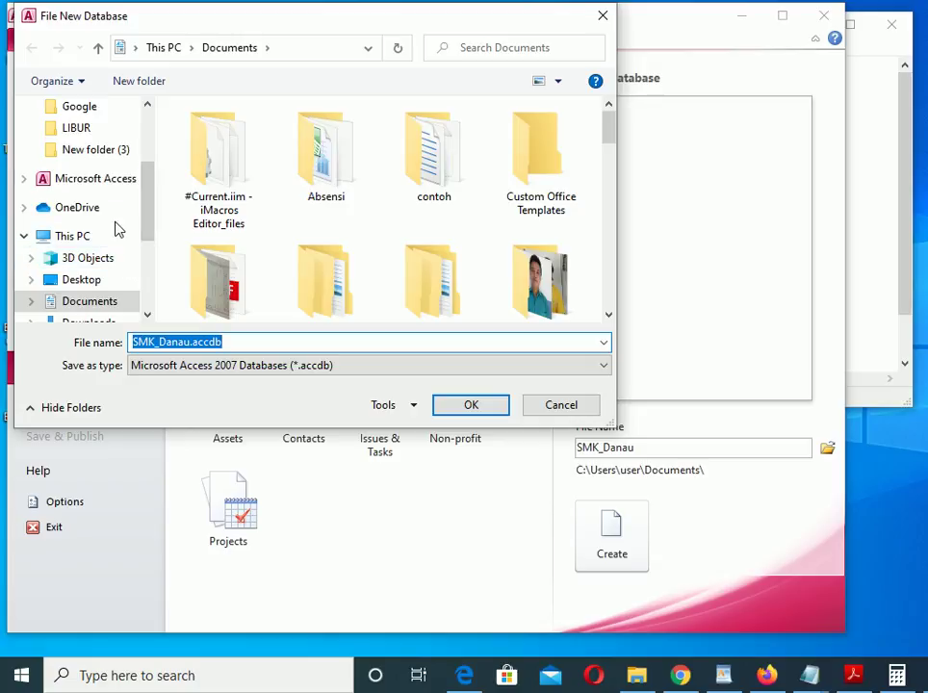
left_click_drag(149, 220, 151, 269)
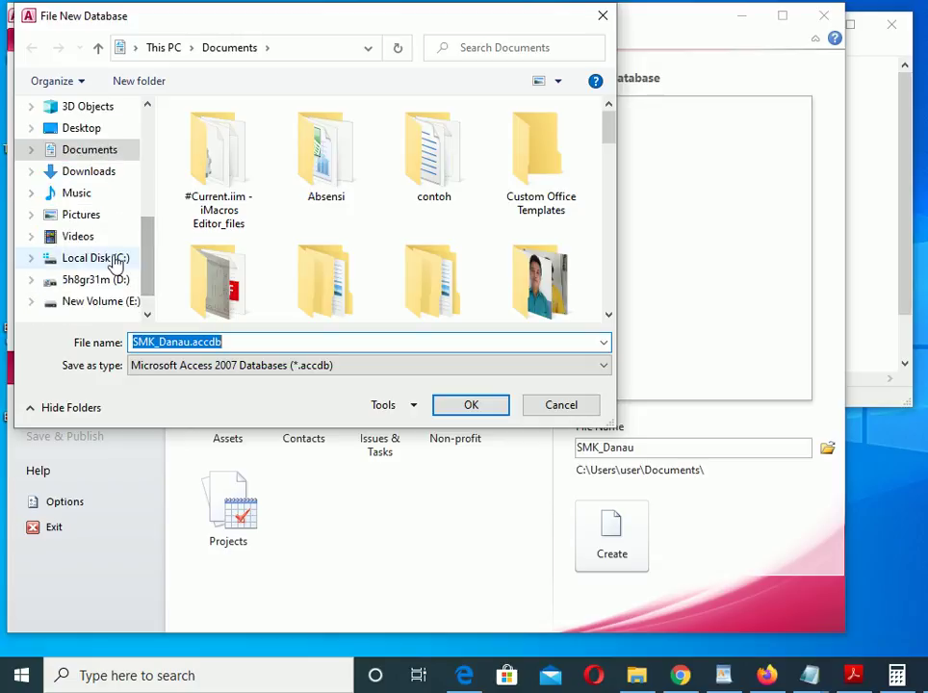
left_click(115, 261)
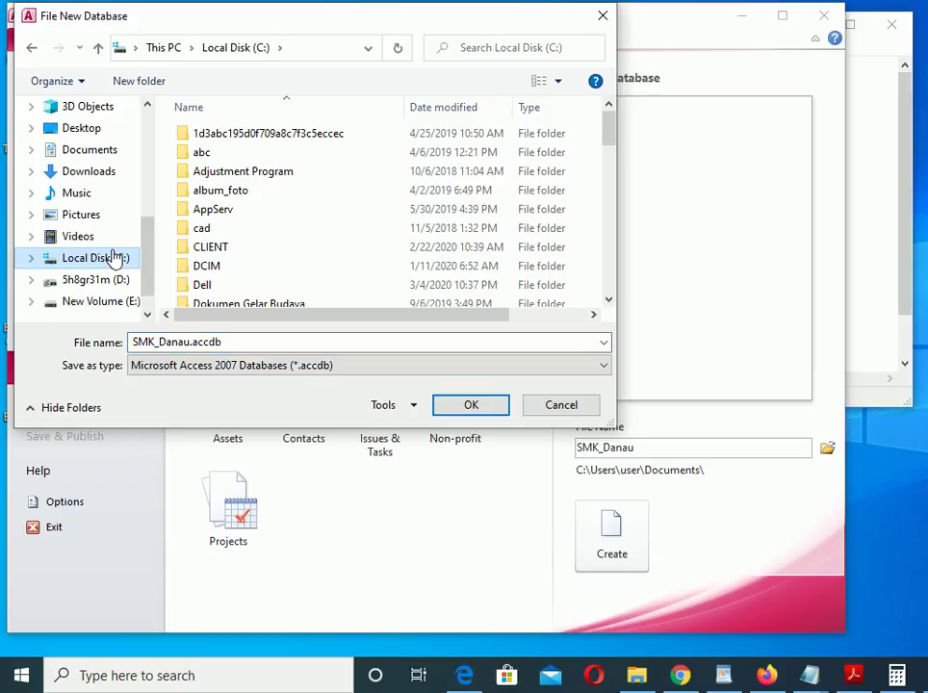
left_click(142, 85)
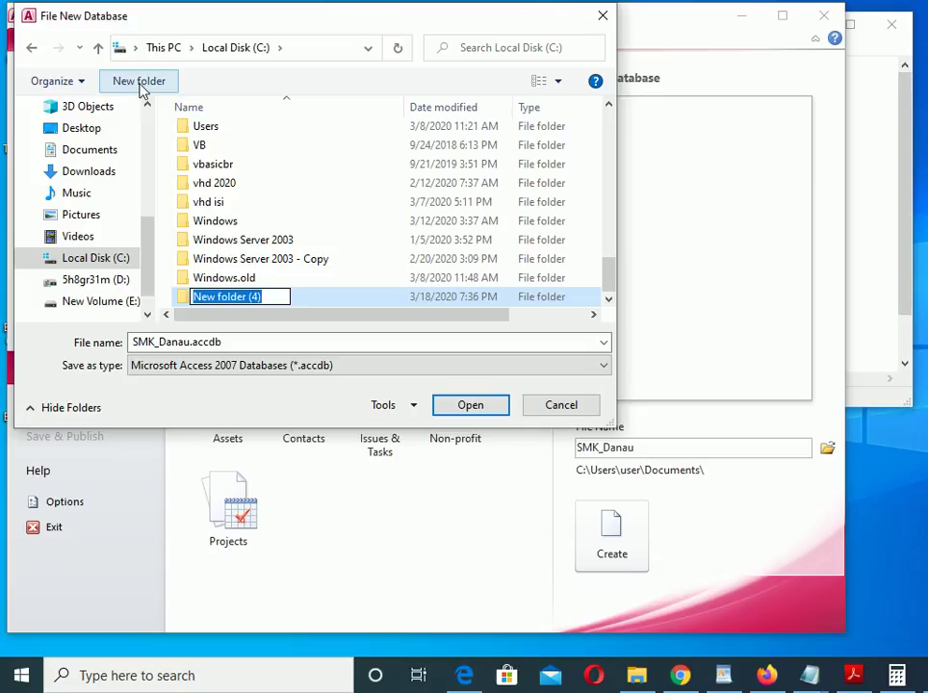
type("s")
key("BackSpace")
type("SMK")
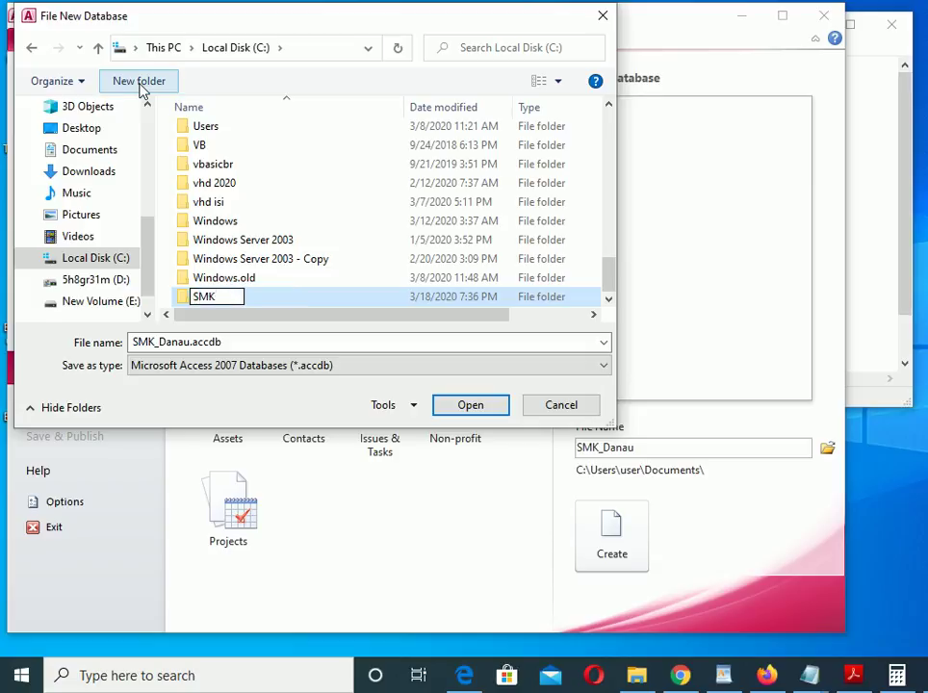
key("Return")
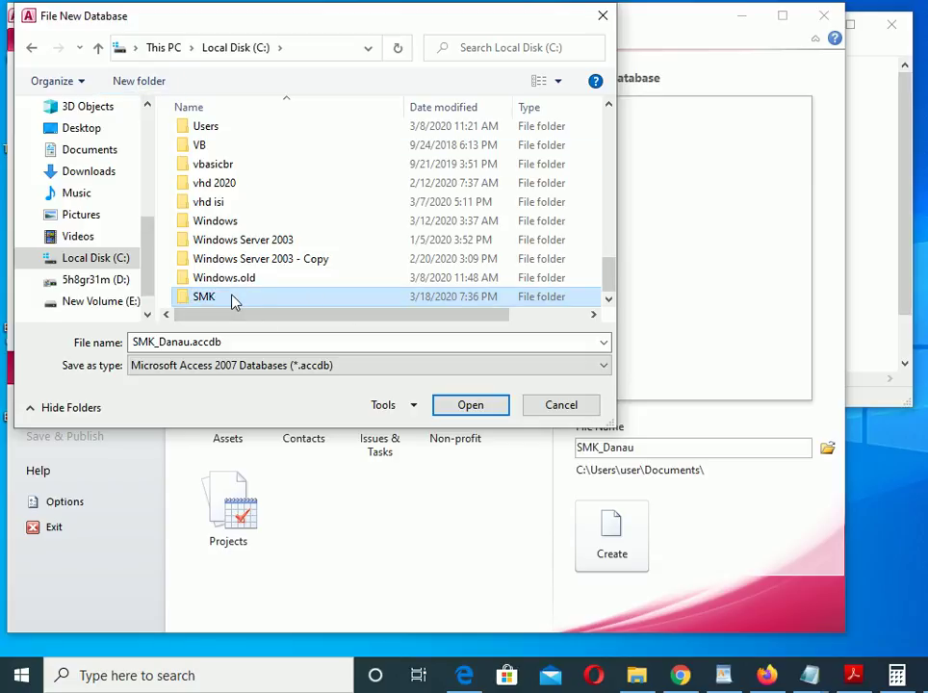
left_click(493, 411)
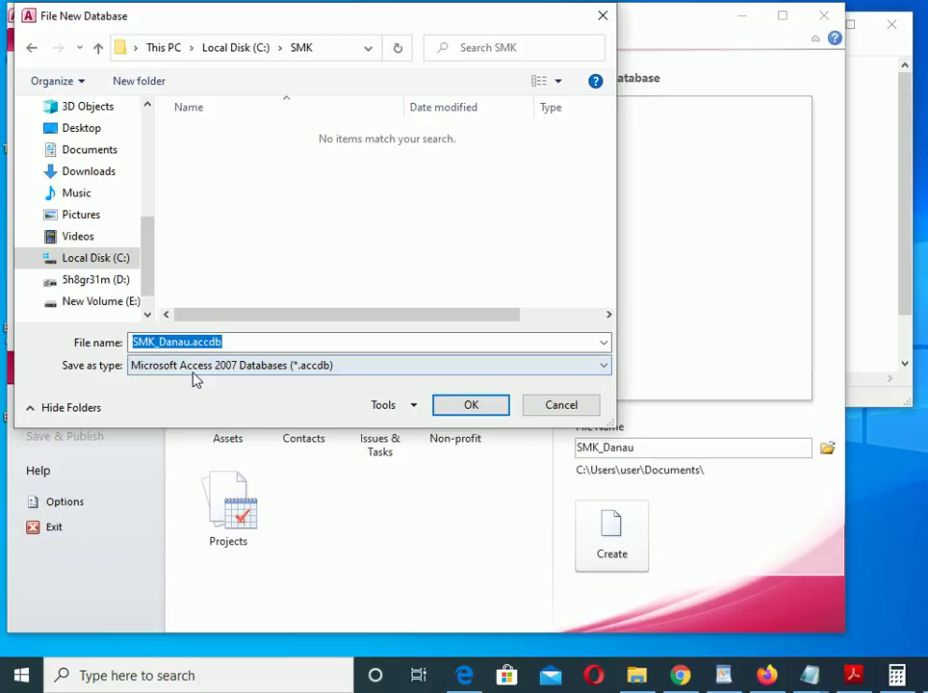
Set the file type to Microsoft Access Databases (2002-2003 format)(*.mdb) and create the SMK_Danau.mdb database.
left_click(604, 367)
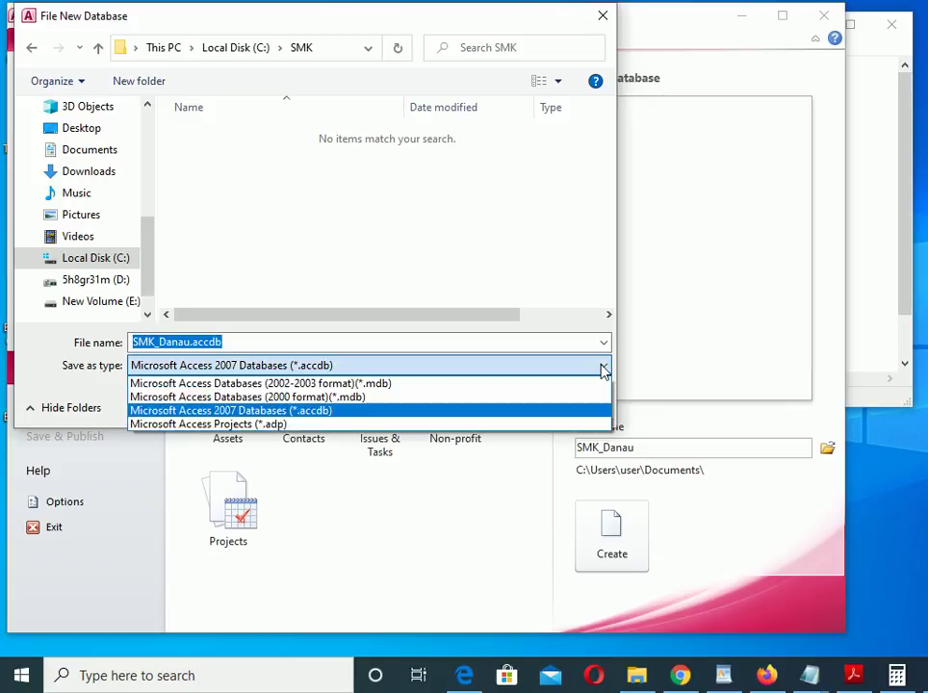
left_click(327, 384)
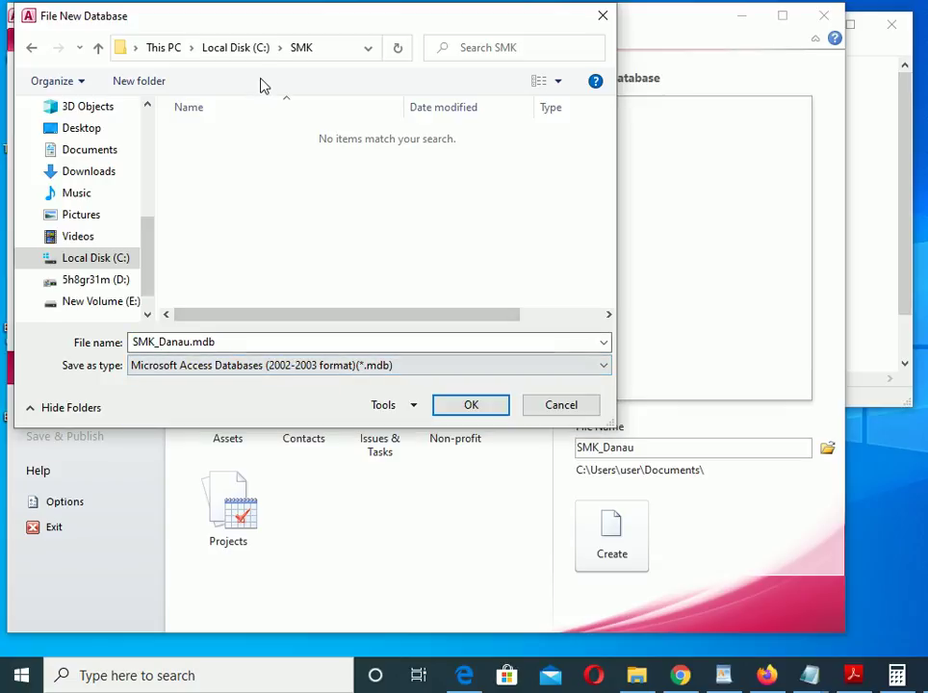
left_click(469, 411)
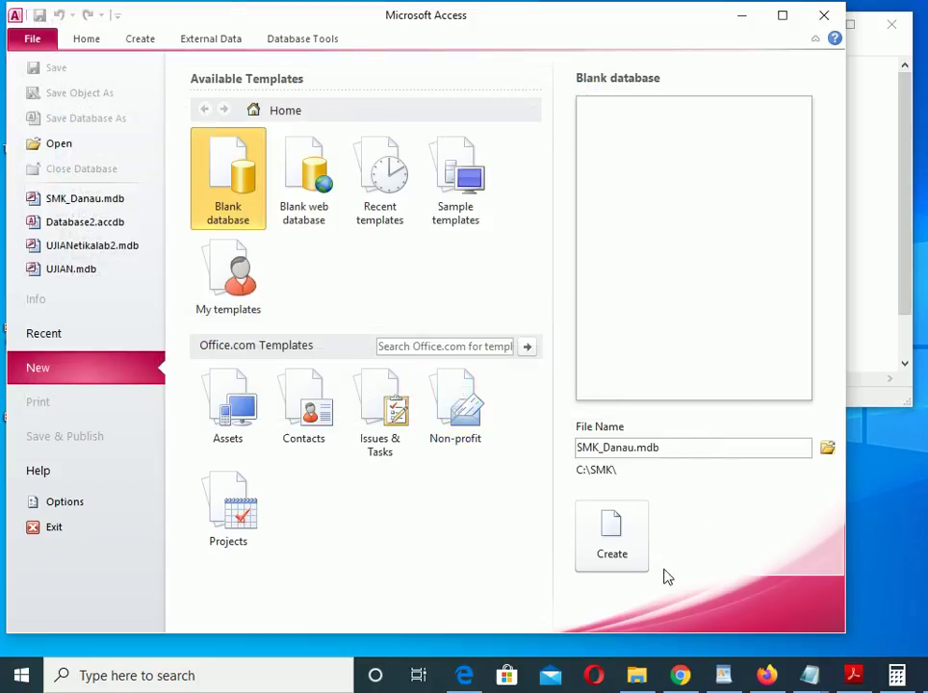
left_click(616, 545)
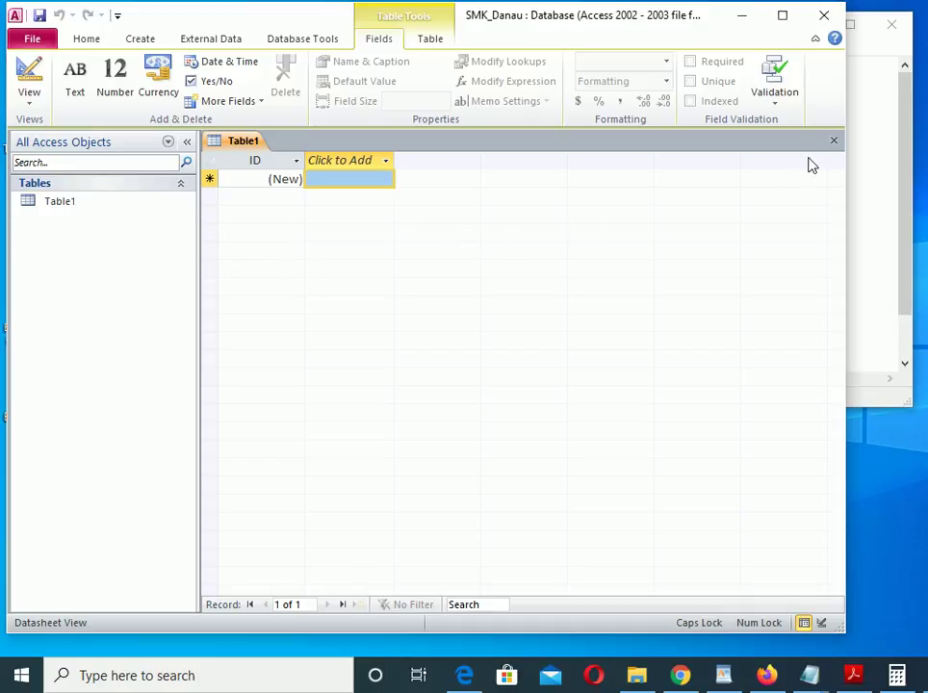
Close the default empty table and start a new table in Design view.
left_click(833, 141)
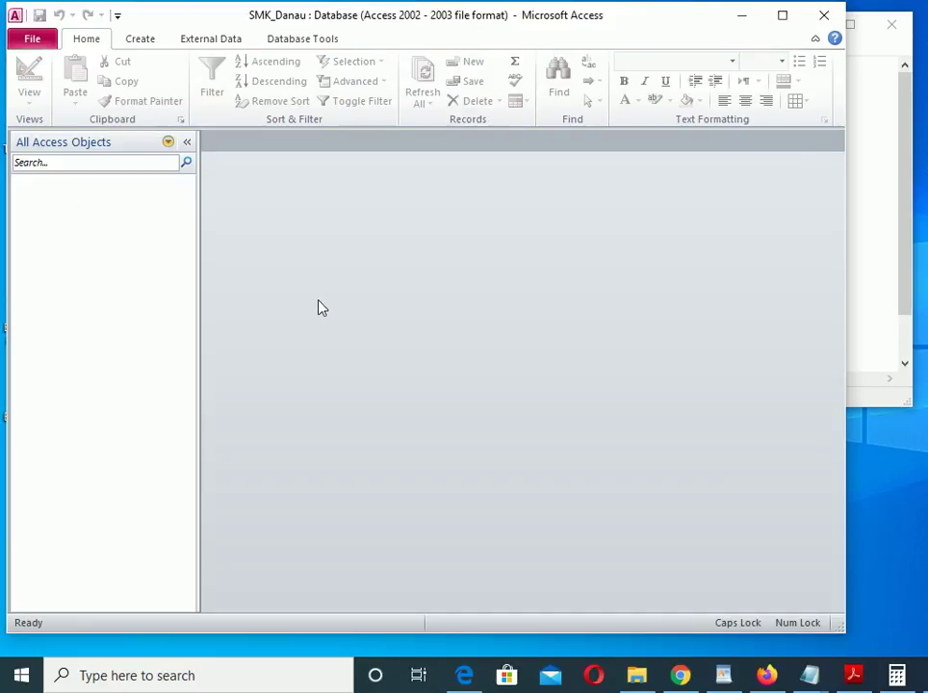
left_click(144, 40)
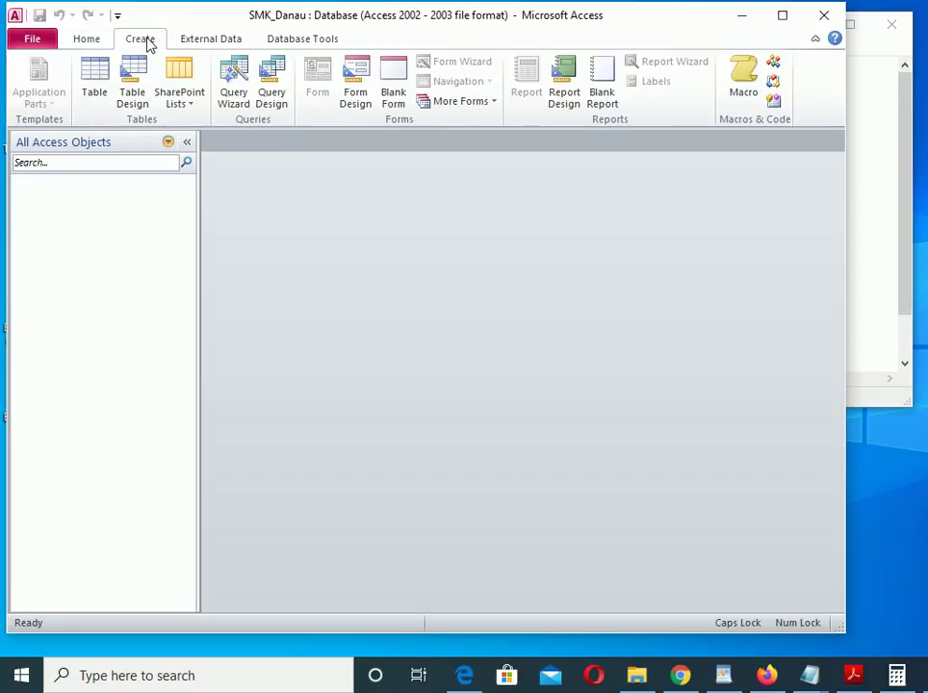
left_click(134, 96)
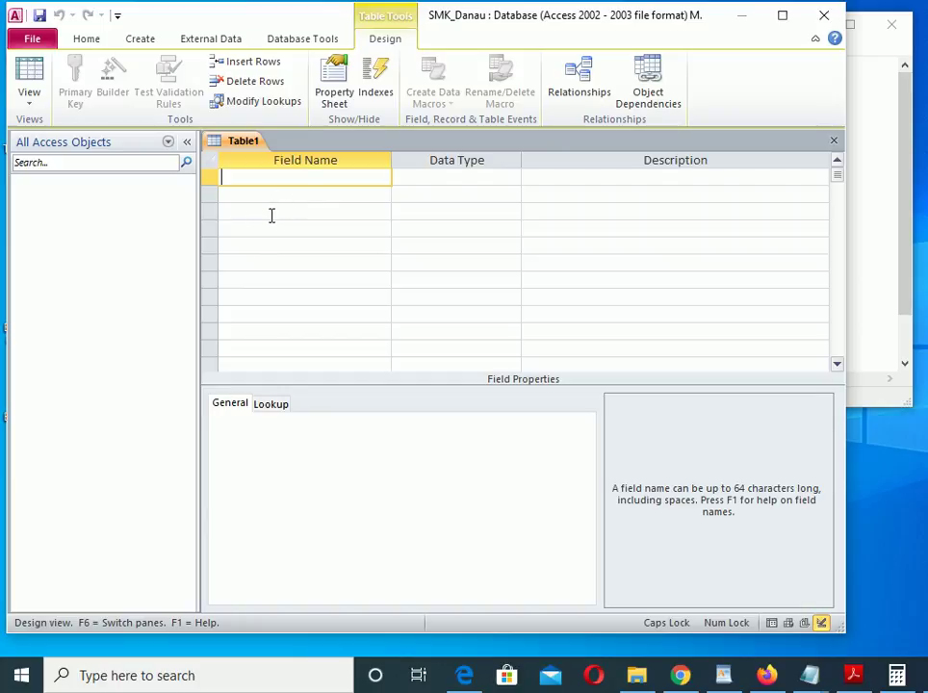
Check the field list in the database.txt notes and add a first field NIS with the Text data type.
left_click(903, 171)
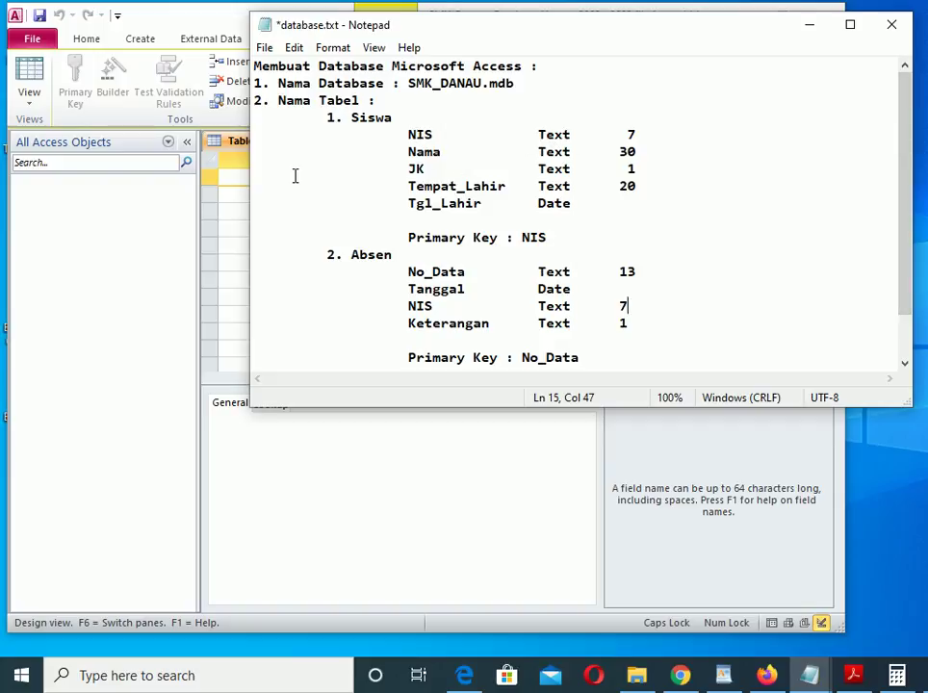
left_click(238, 176)
type("NIS")
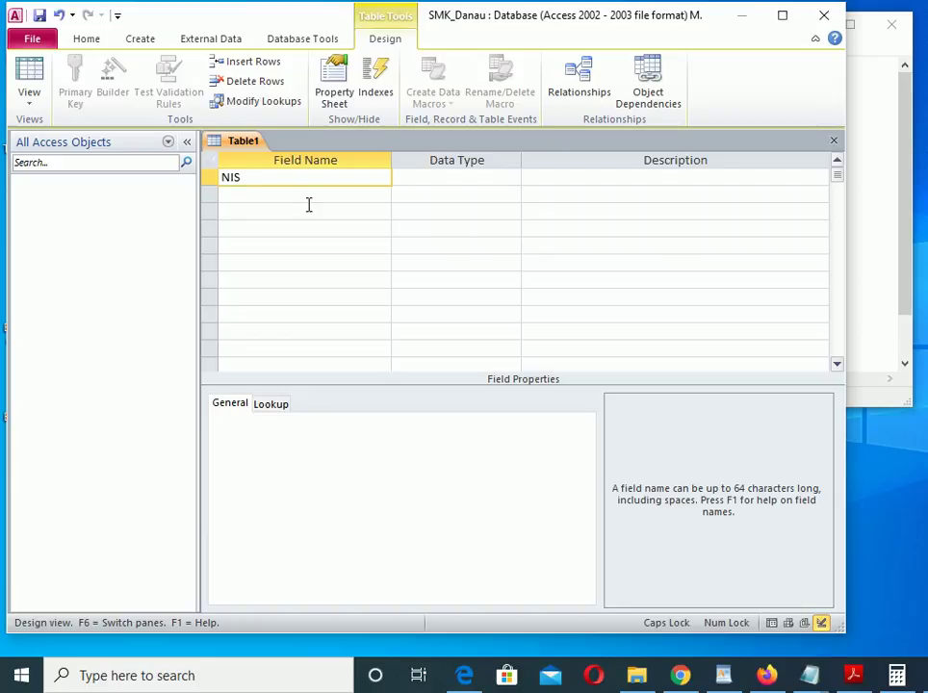
left_click(404, 187)
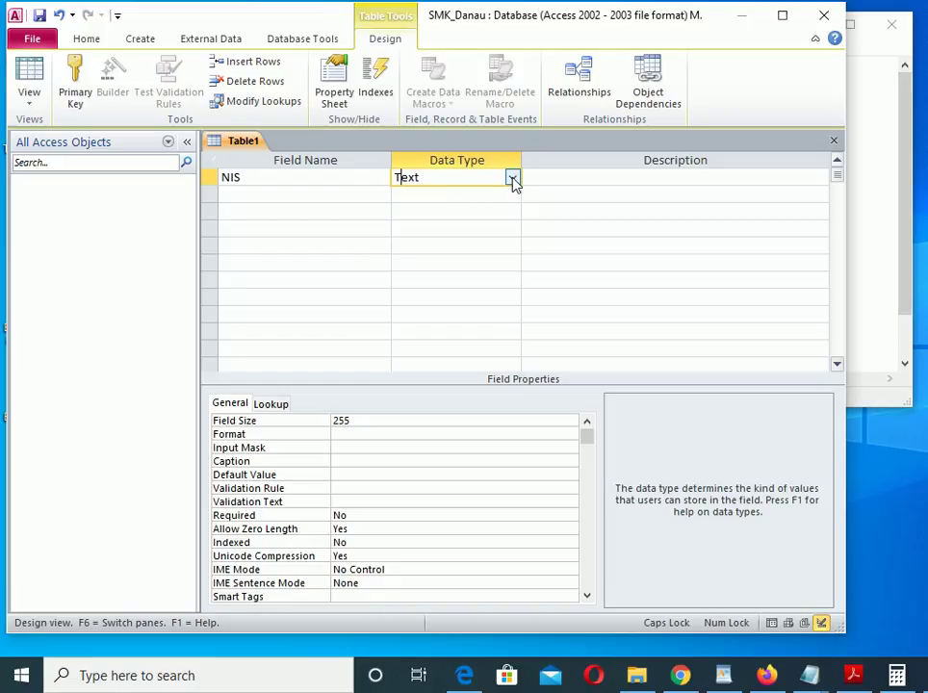
left_click(513, 179)
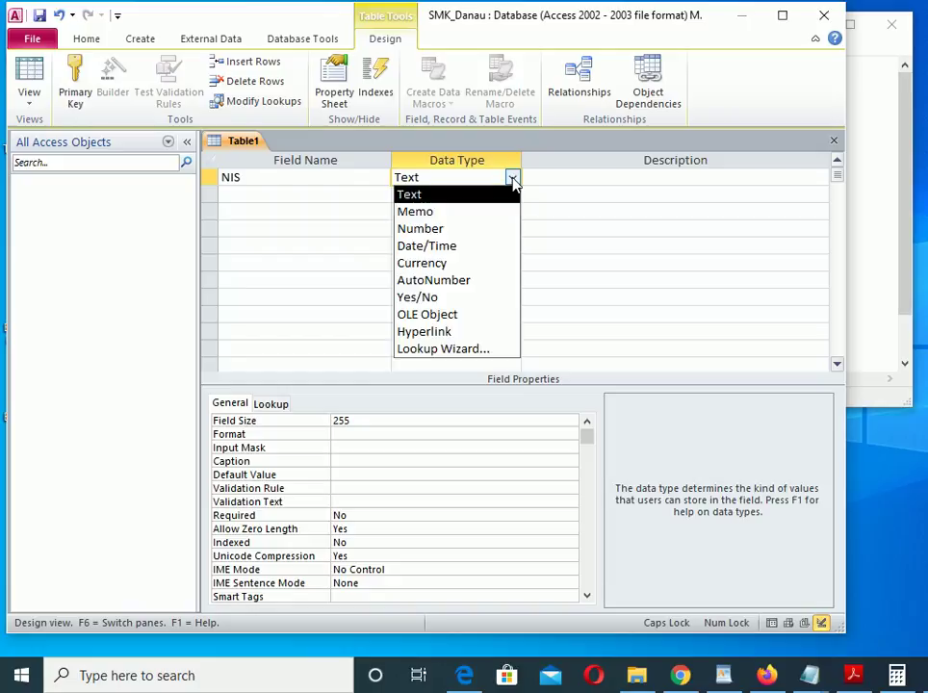
left_click(442, 197)
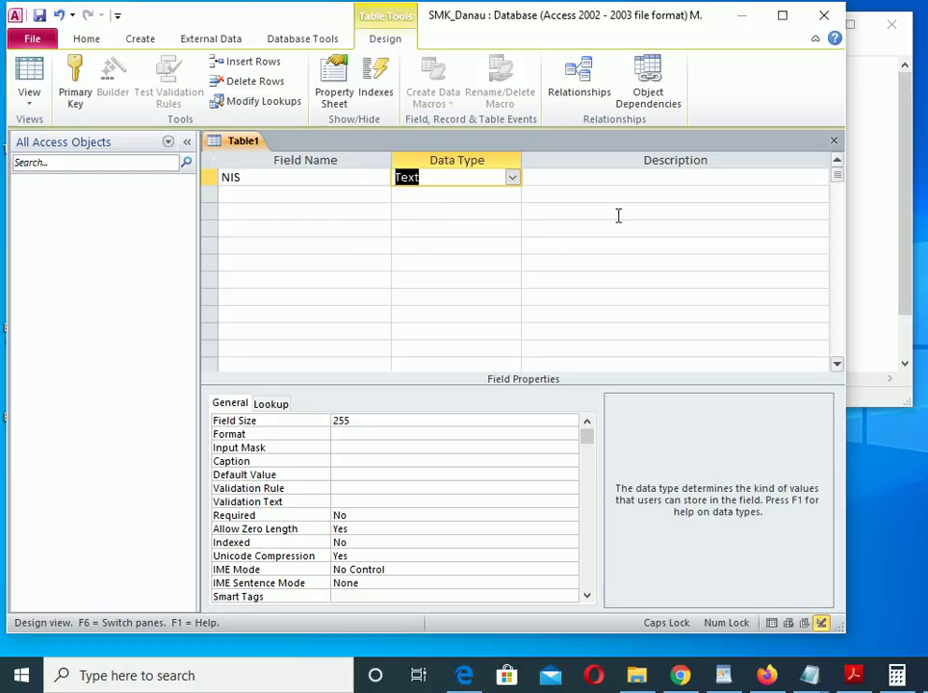
Give the NIS field the description "NO INDUK SISWA" and set its field size to 7.
left_click(609, 183)
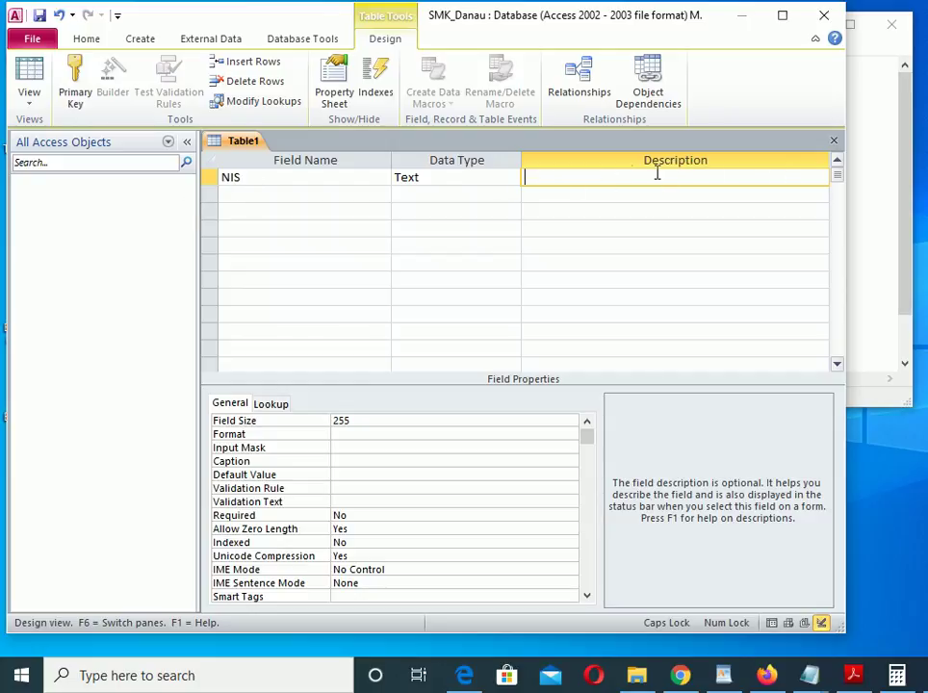
type("NO INDUK SISWA")
left_click_drag(362, 427, 327, 428)
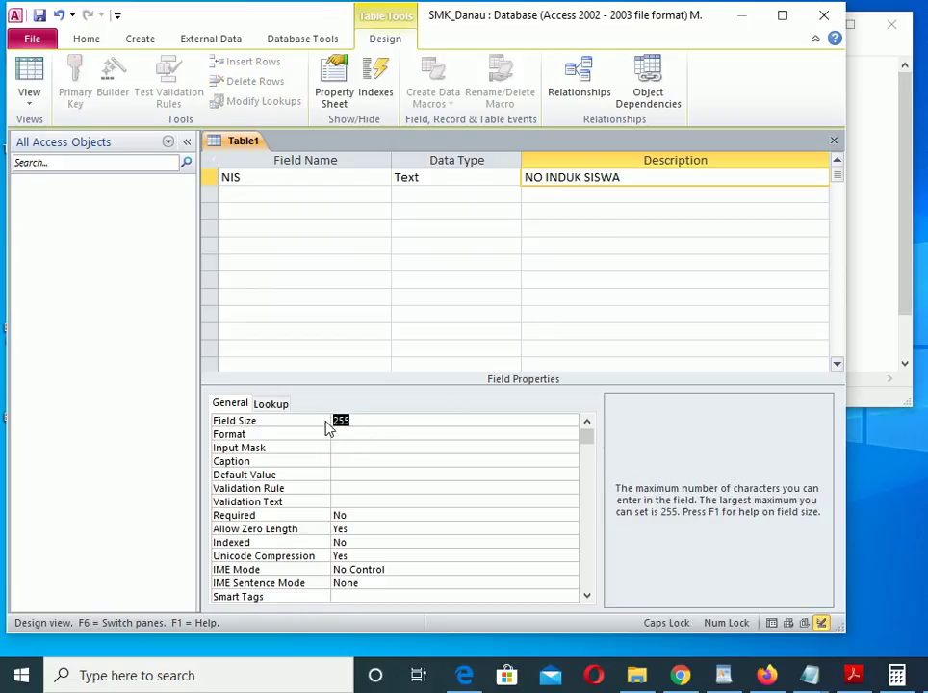
key("BackSpace")
type("7")
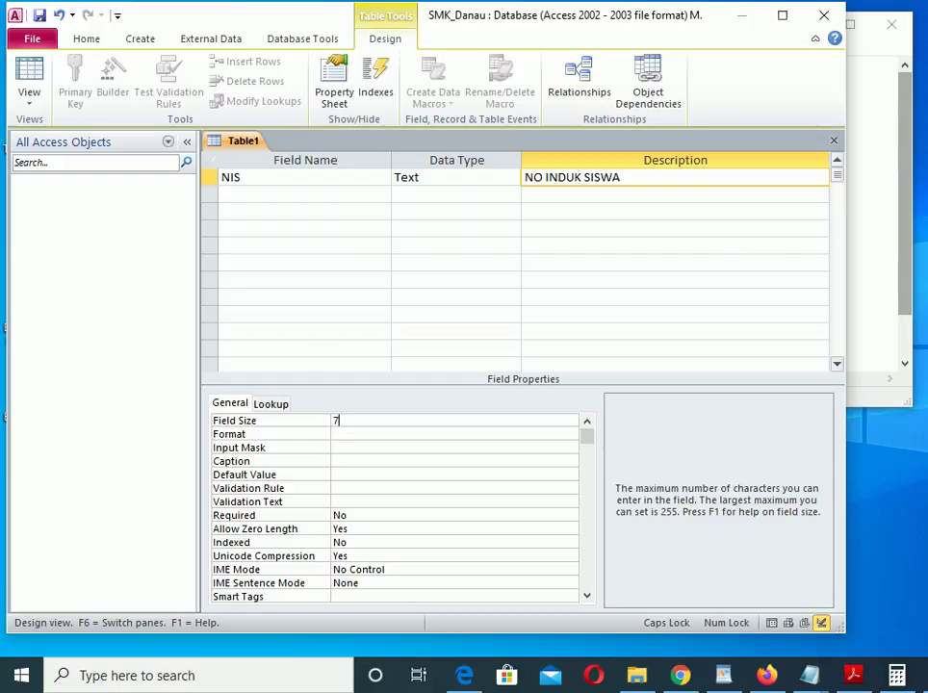
Consult the notes and add a second field NAMA as Text with a field size of 30.
left_click(909, 139)
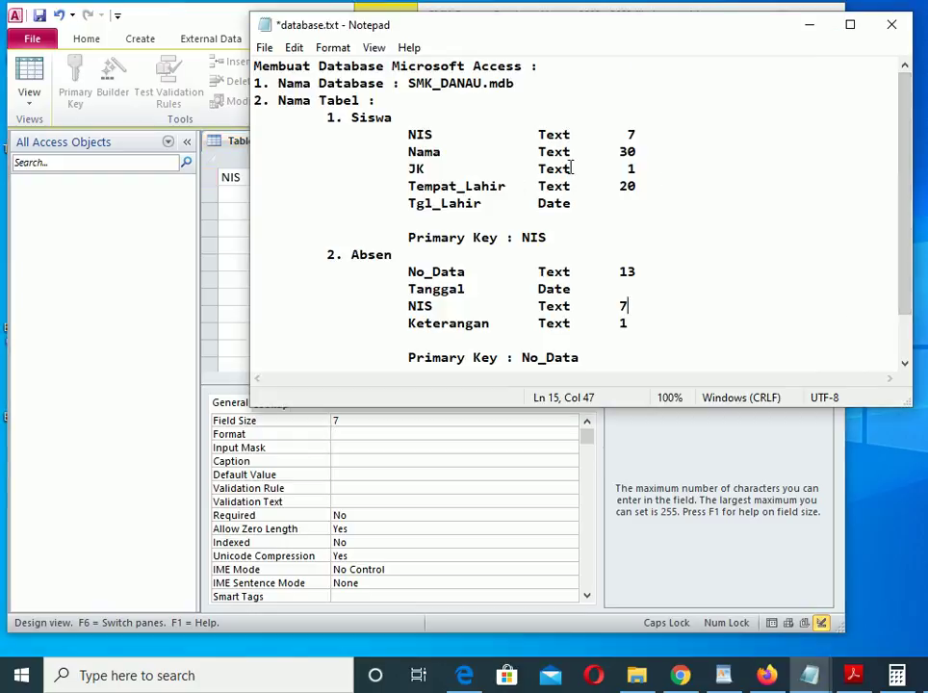
left_click(233, 196)
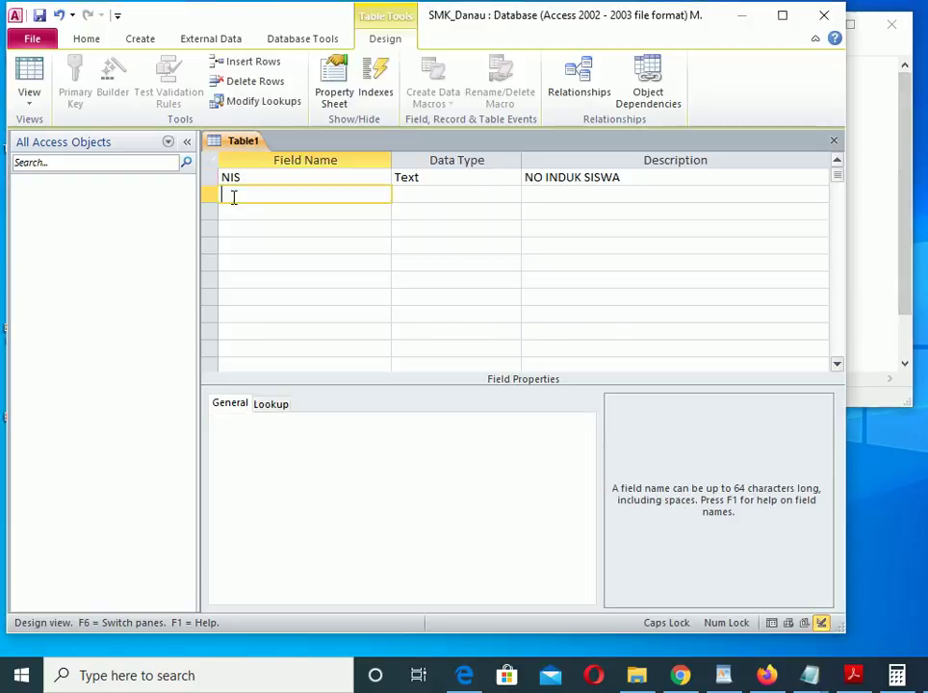
type("NAMA")
key("Tab")
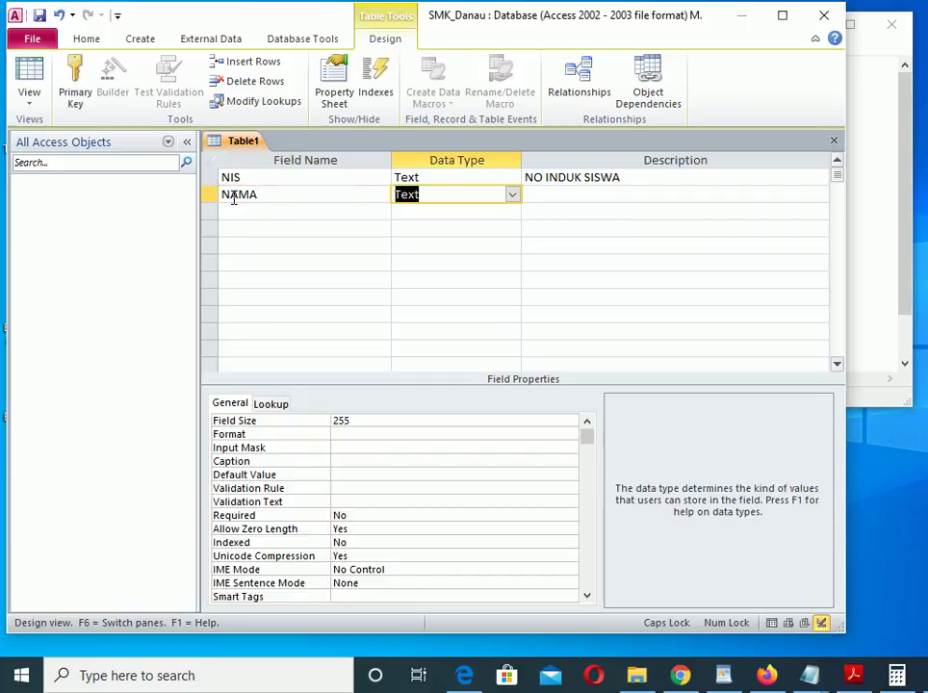
left_click(363, 421)
left_click(314, 423)
type("30")
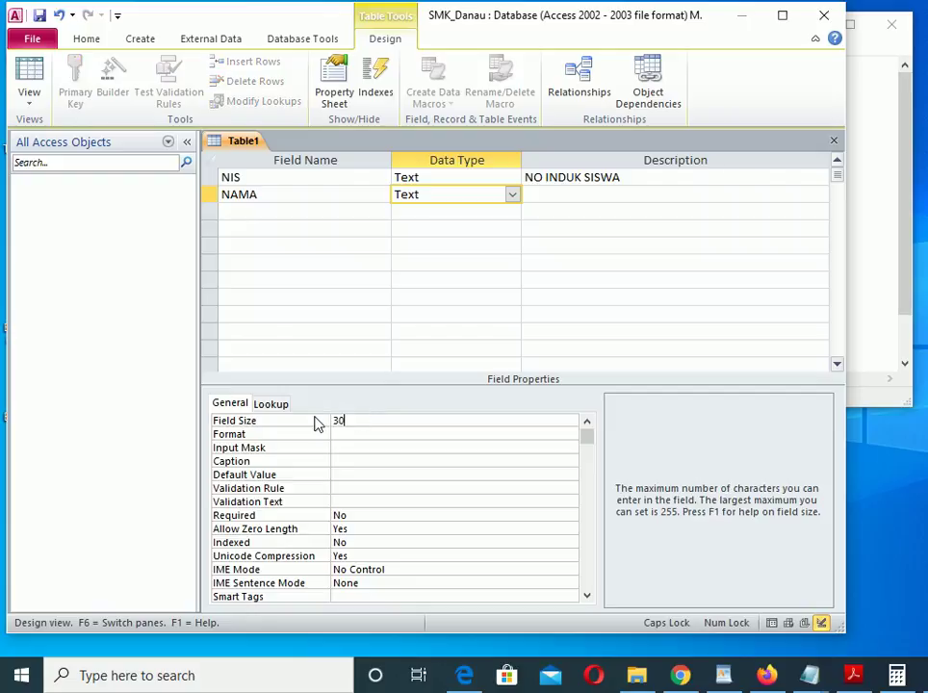
Check the notes for the third field and add JK with the Text data type.
left_click(289, 212)
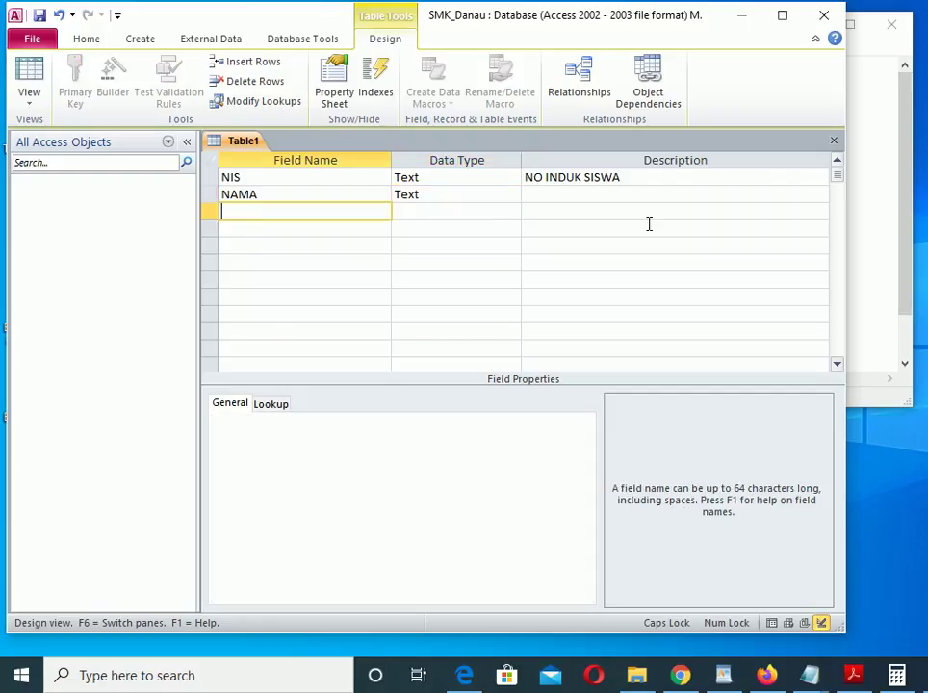
left_click(905, 156)
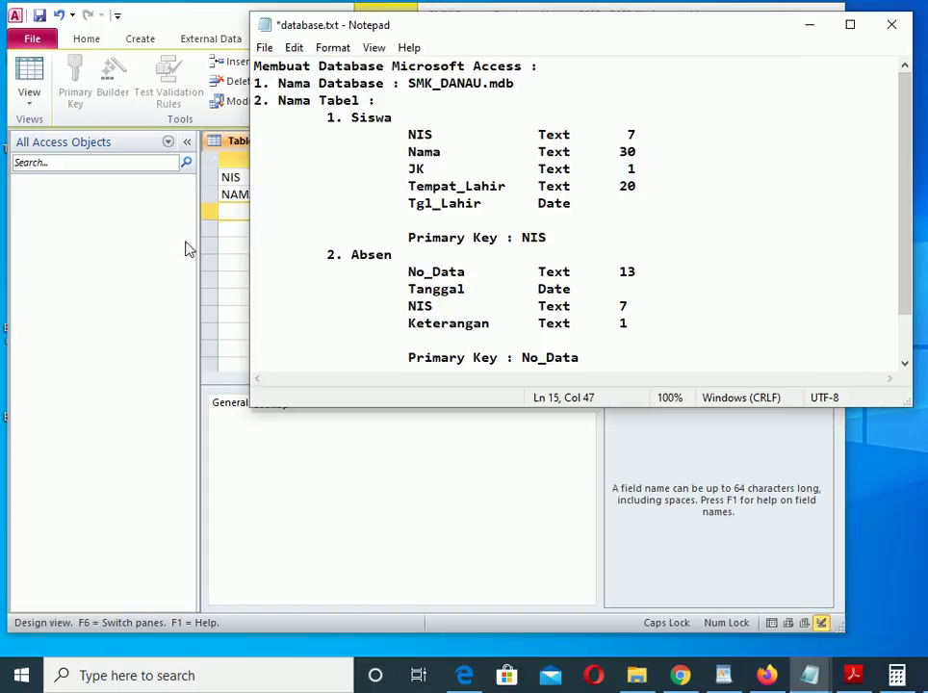
left_click(231, 211)
type("JK")
key("Tab")
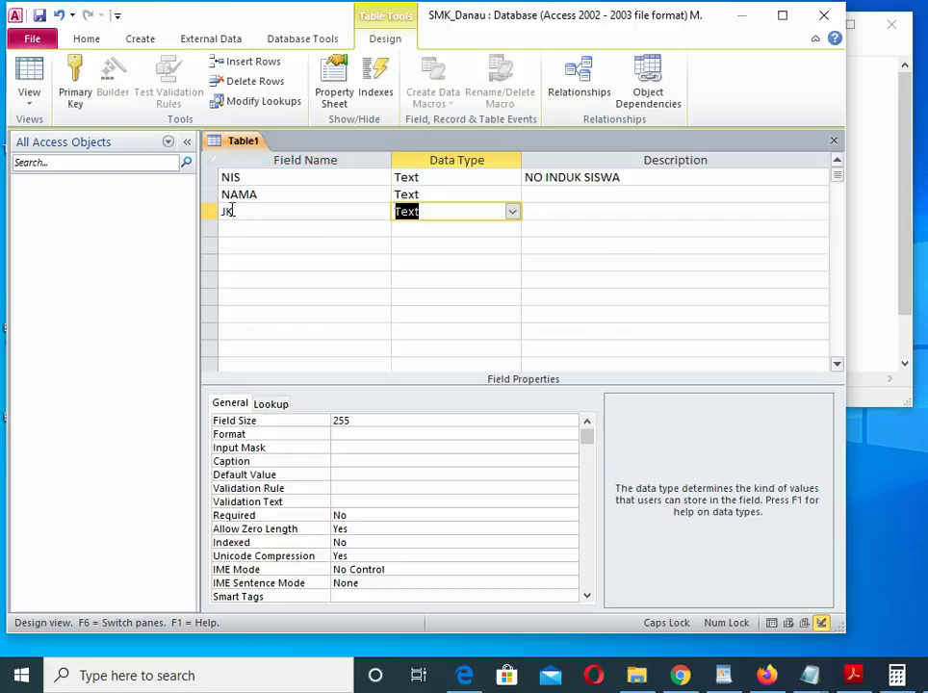
Give the JK field the description "JENIS KELAMIN" and set its field size to 1.
left_click(582, 209)
key("Caps_Lock")
type("je")
key("BackSpace")
key("BackSpace")
key("Caps_Lock")
type("JENIS ")
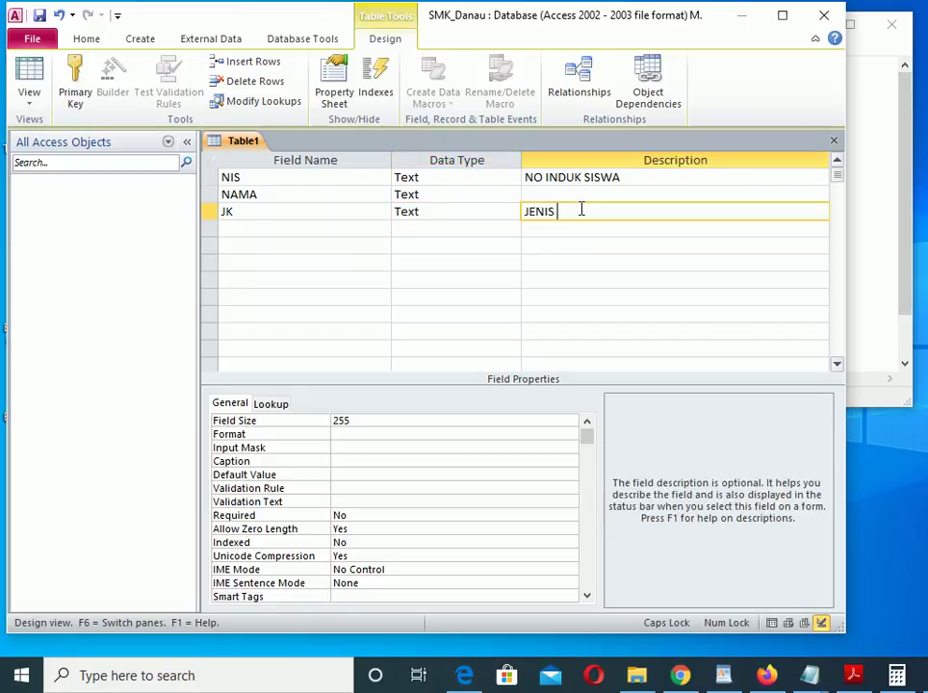
type("KELAMIN")
left_click(315, 425)
type("1")
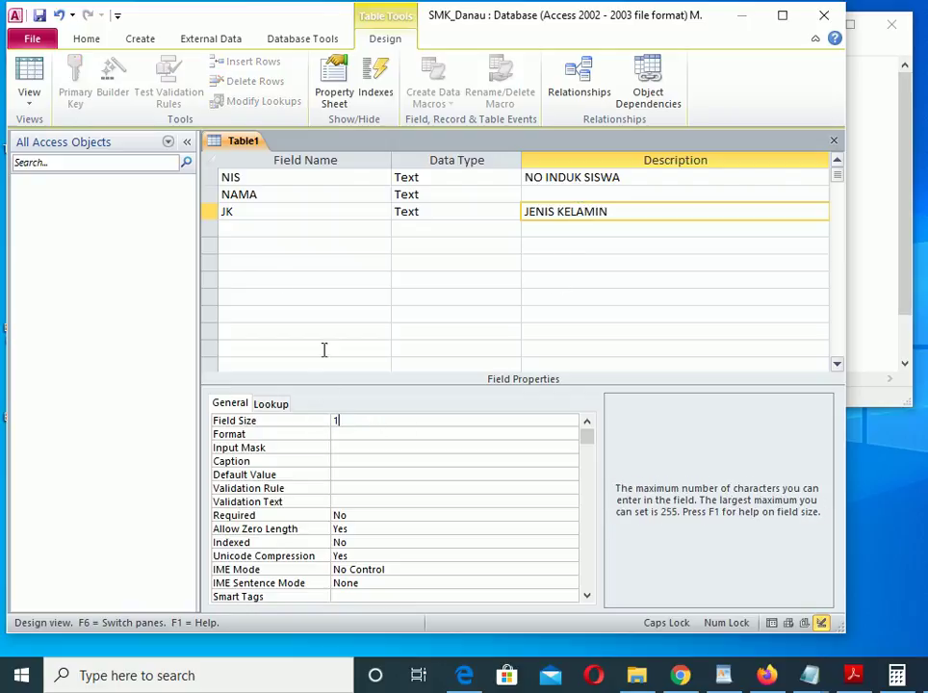
Consult the database.txt notes and add a fourth field TEMPAT_LAHIR as Text with a field size of 20.
left_click(242, 229)
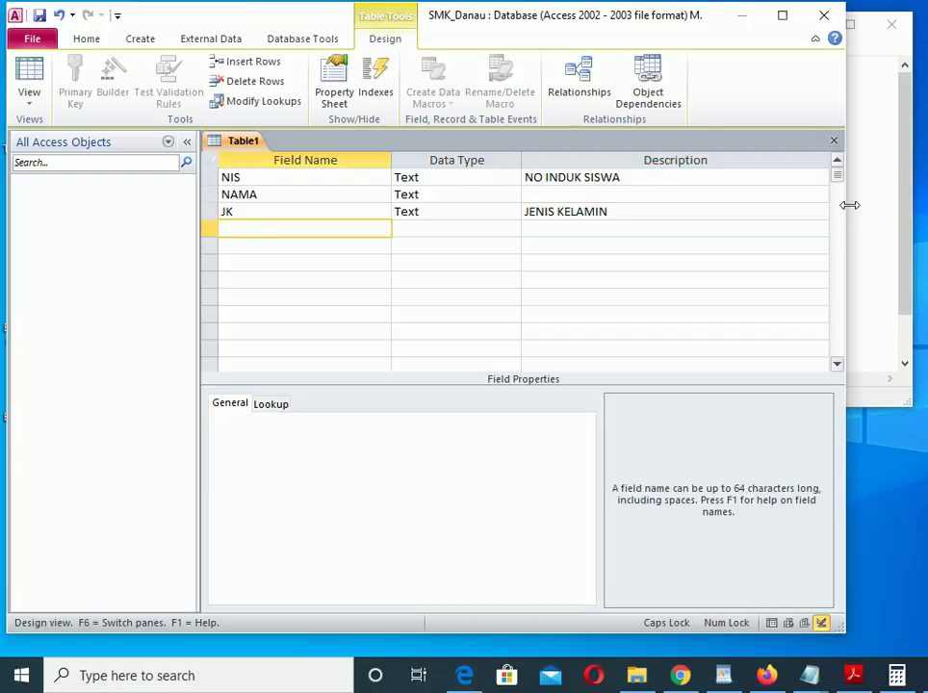
left_click(905, 183)
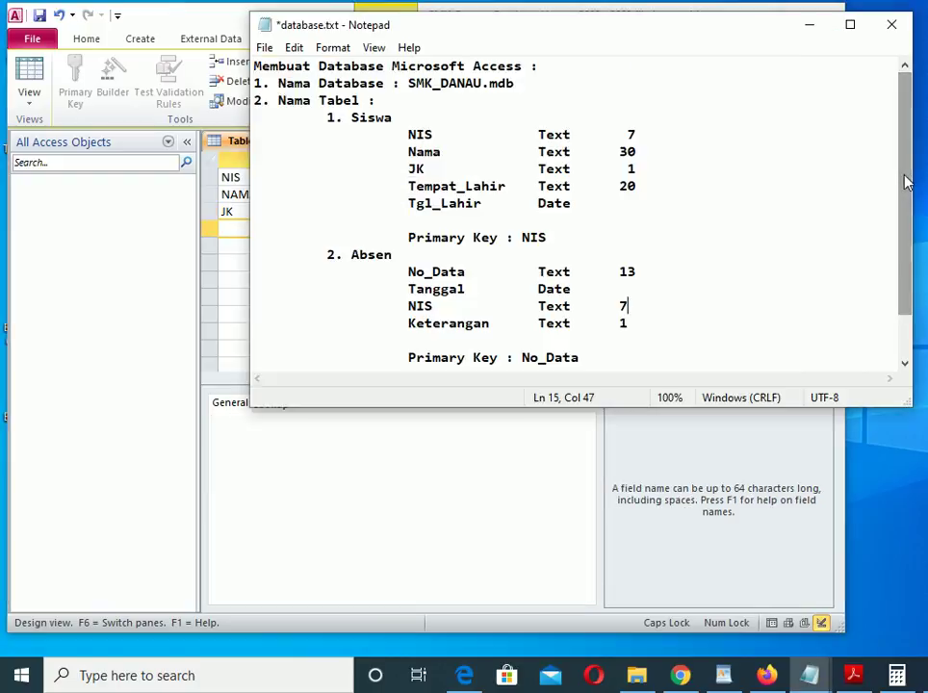
left_click(231, 228)
type("TE")
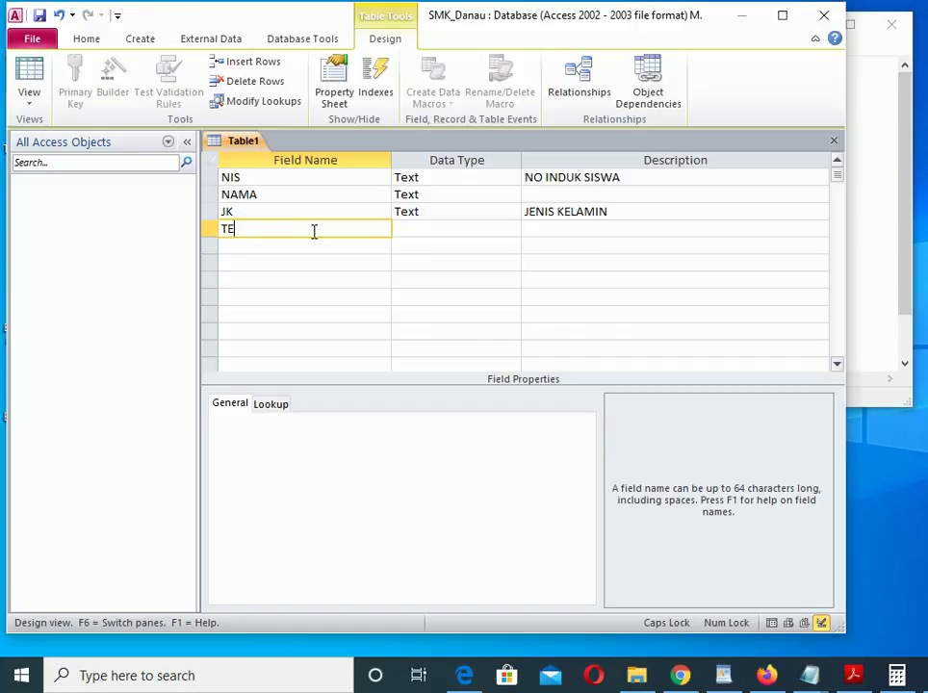
type("MPAT_LAHIR")
key("Tab")
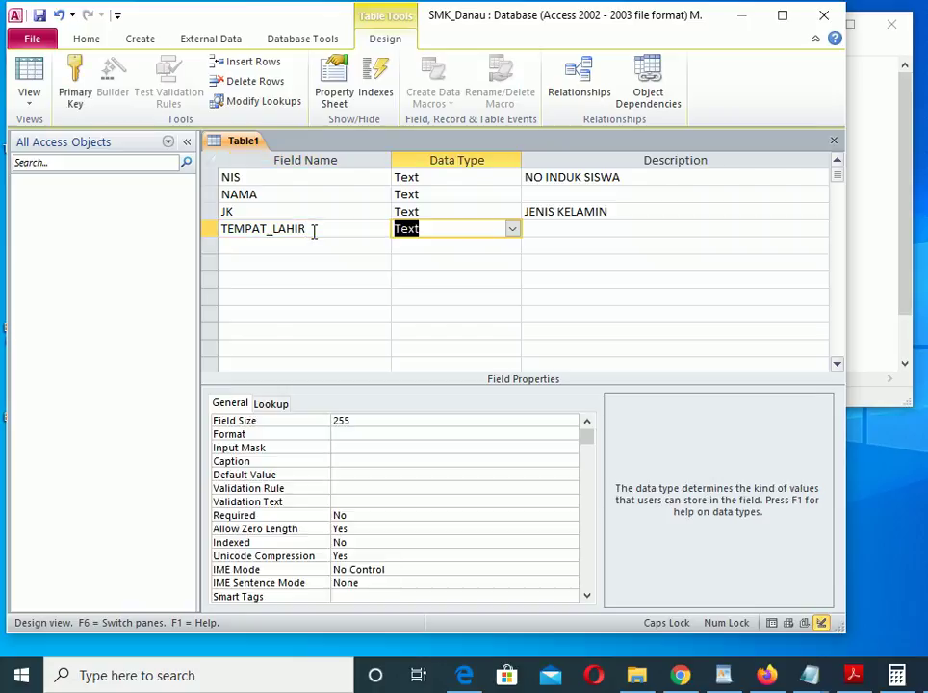
left_click_drag(357, 423, 319, 413)
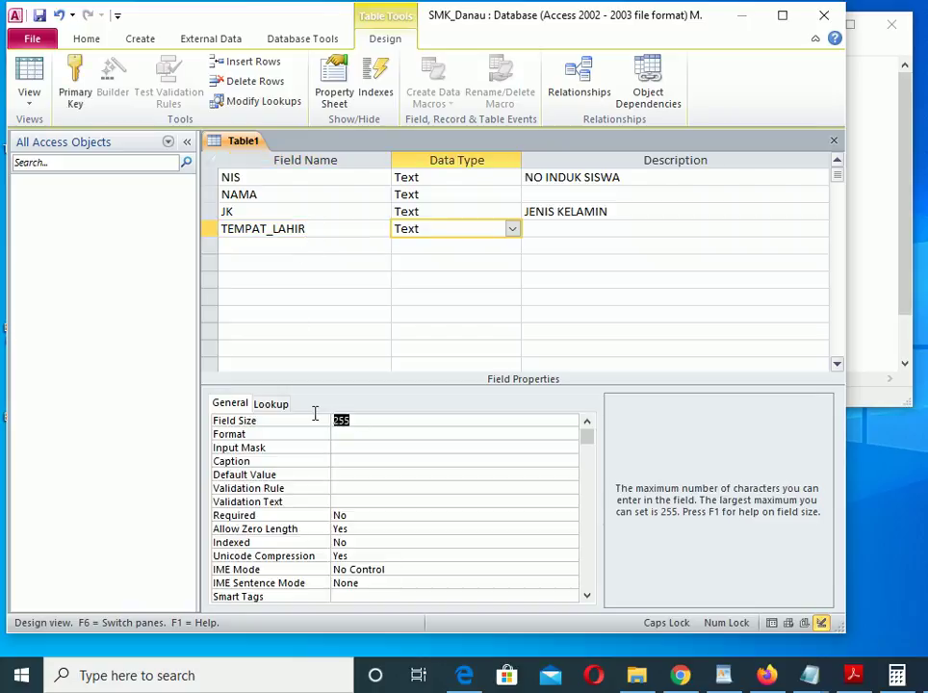
type("20")
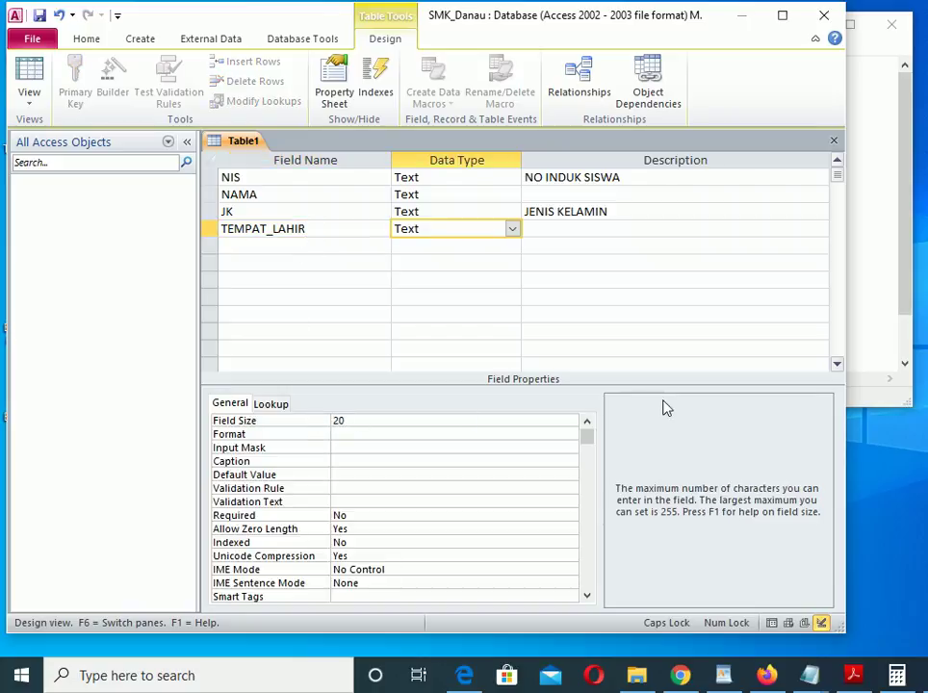
Check the notes for the fifth field and add TGL_LAHIR with the Date/Time data type.
left_click(904, 220)
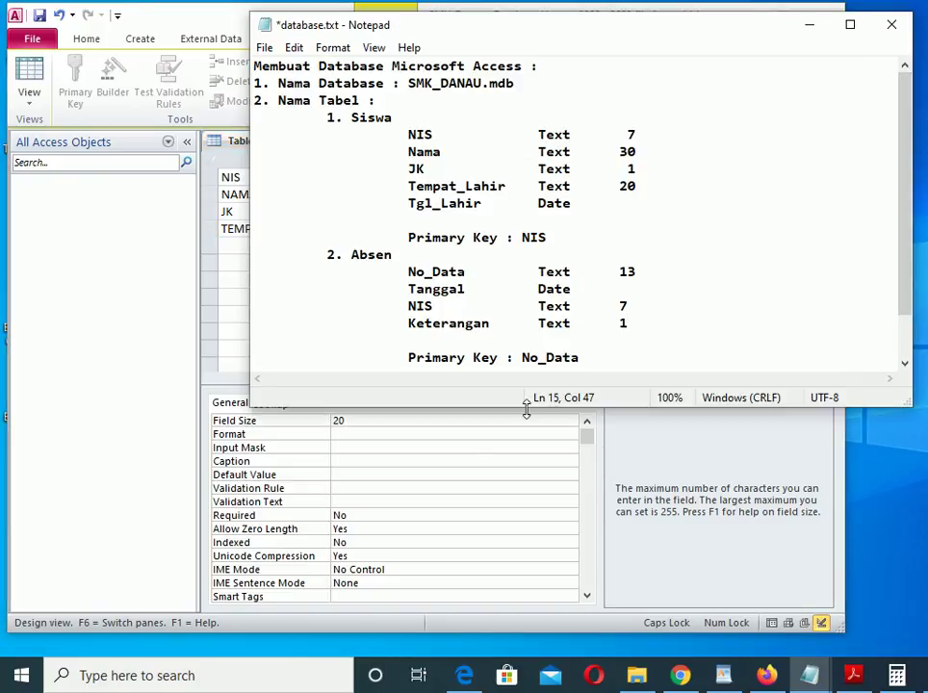
left_click(231, 246)
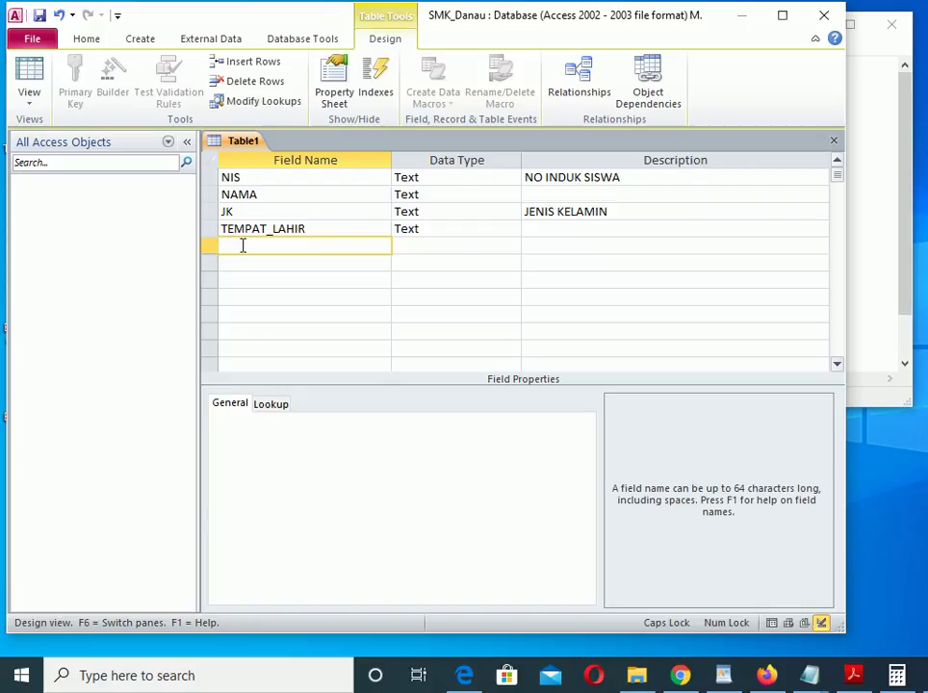
type("TGL_LAHIR")
key("Tab")
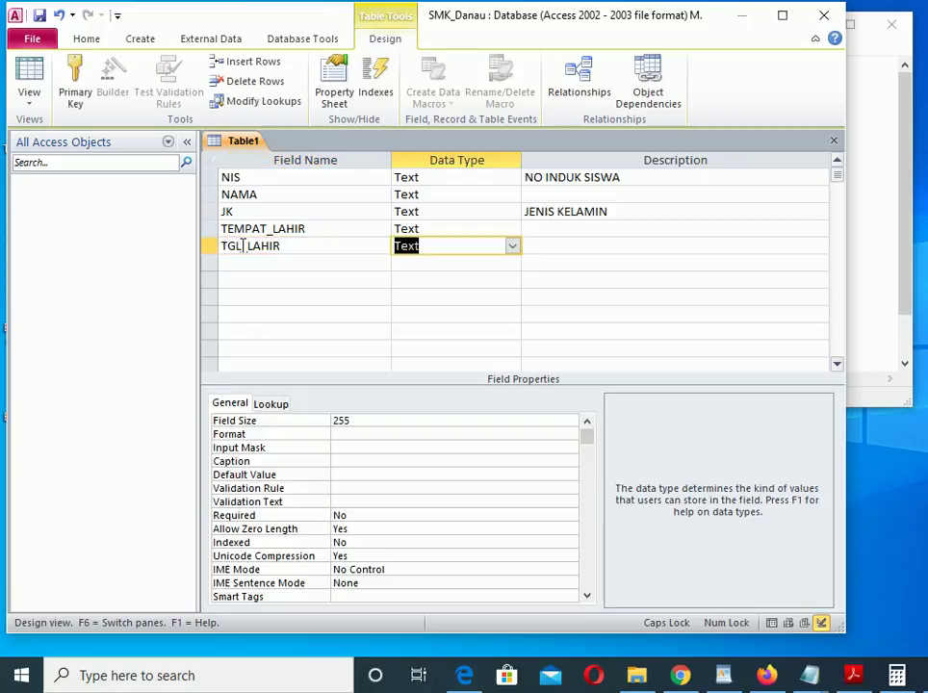
left_click(513, 247)
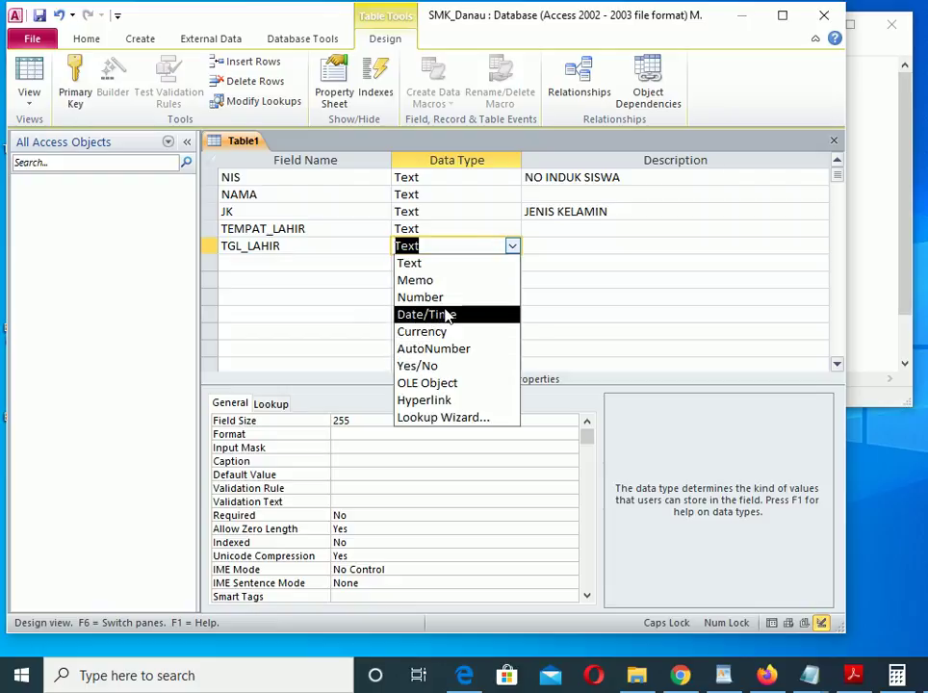
left_click(456, 316)
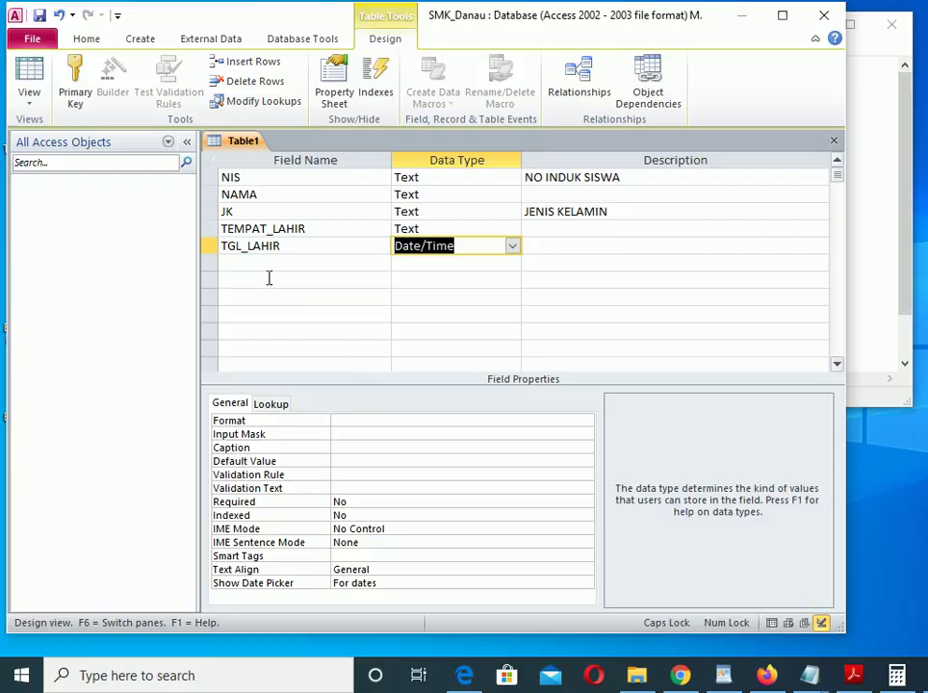
Set the NIS field as the table's primary key.
left_click(253, 179)
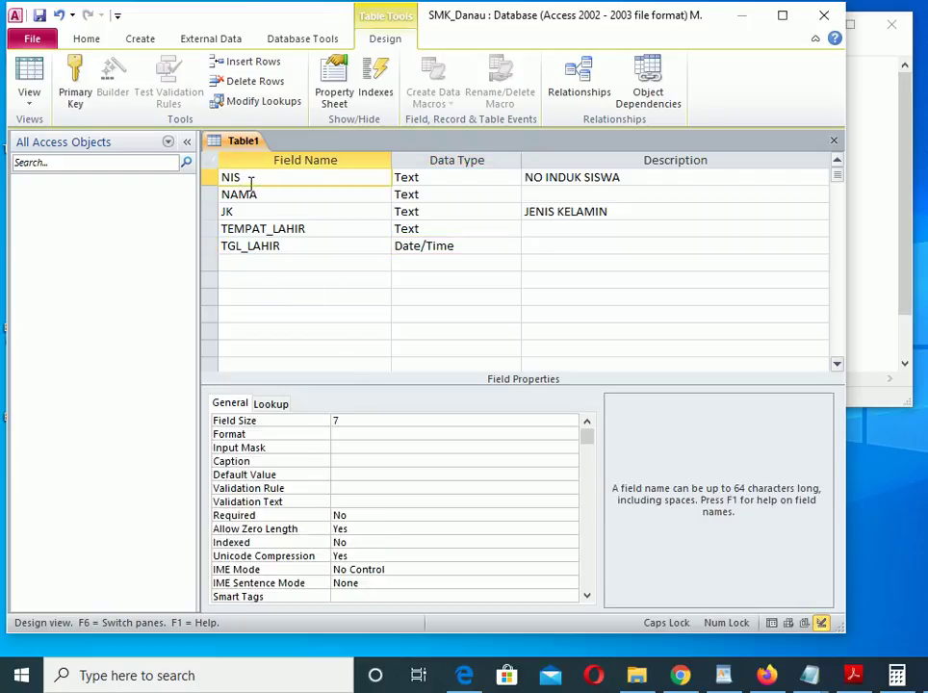
left_click(74, 87)
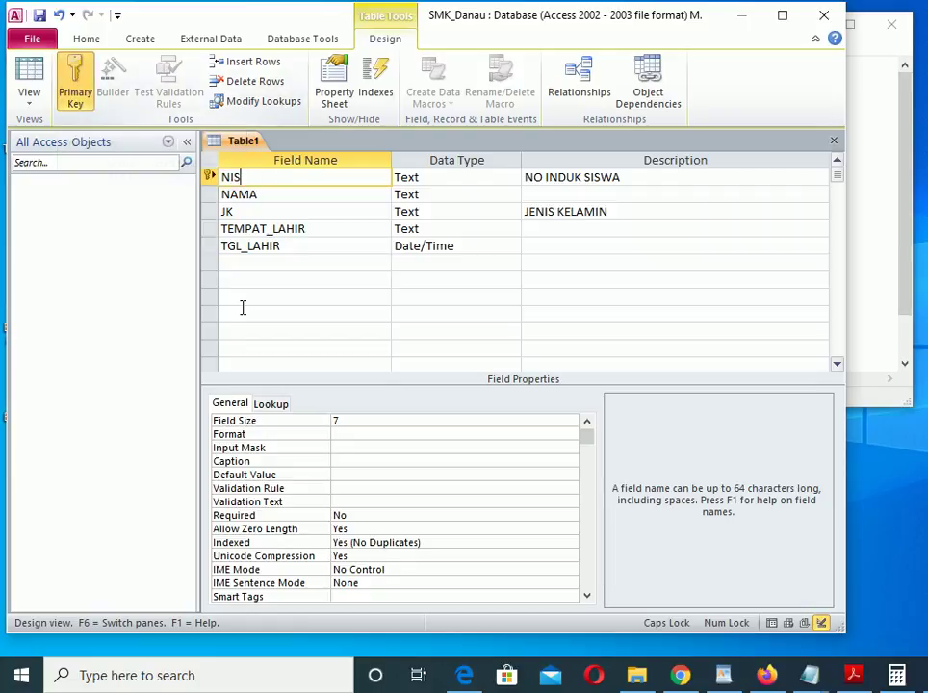
Toggle the primary key on the NIS field off and on again, ending with it assigned.
right_click(246, 177)
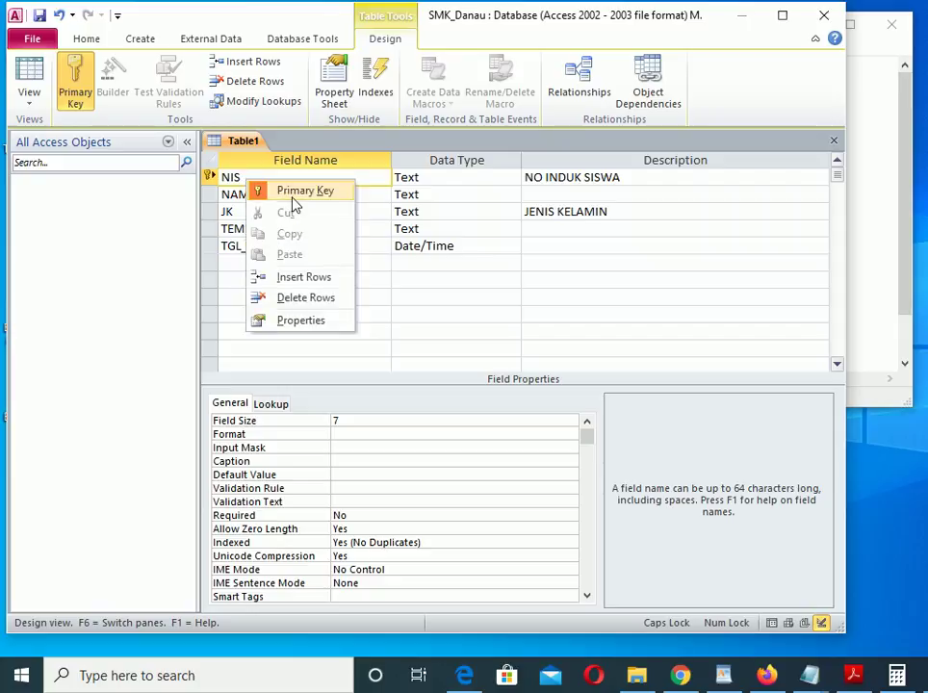
left_click(294, 195)
right_click(249, 177)
left_click(280, 193)
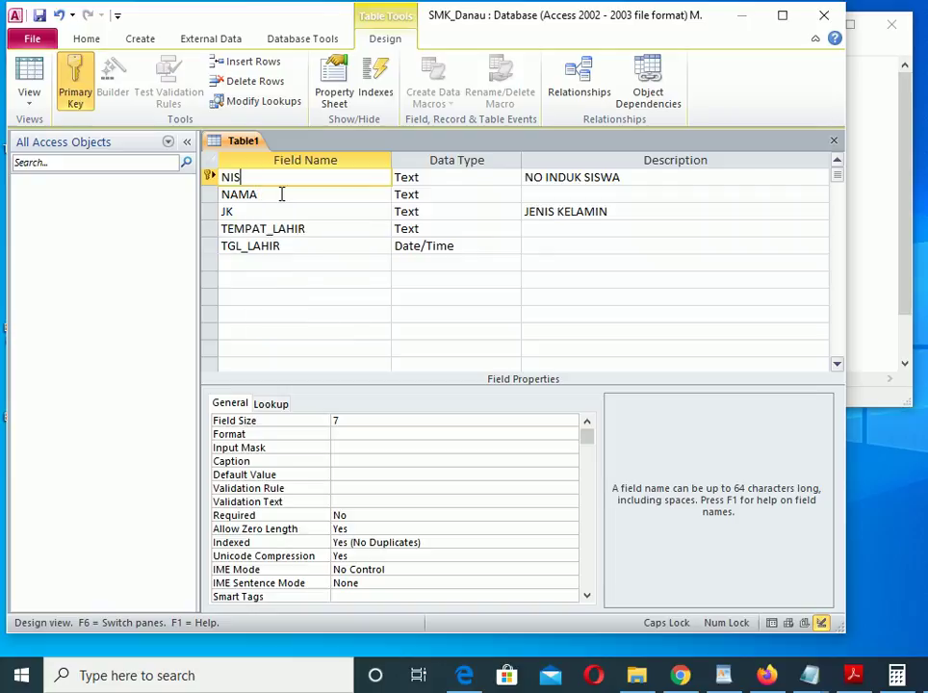
right_click(248, 177)
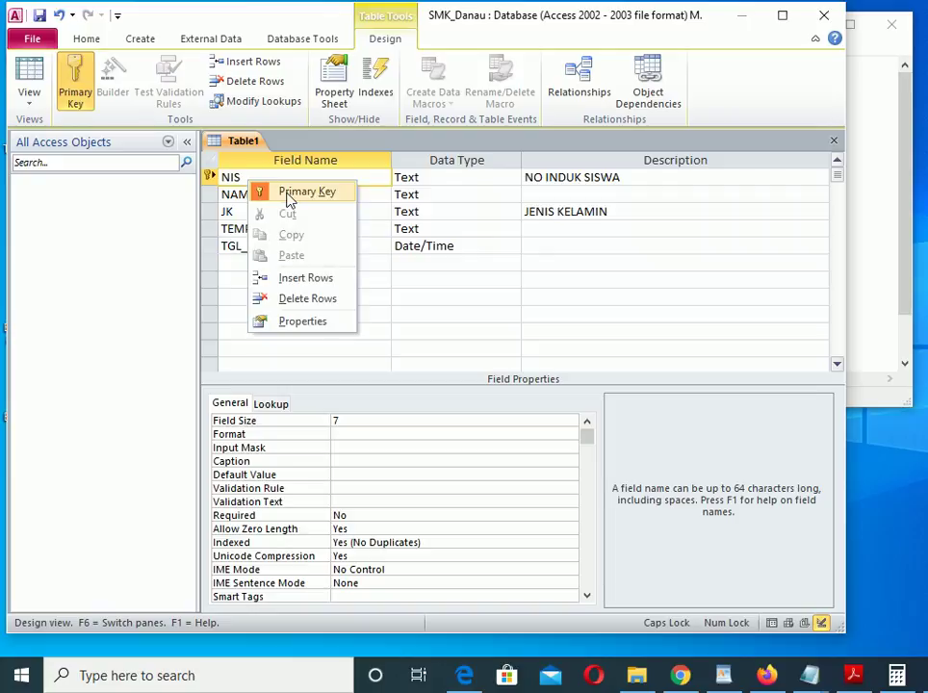
left_click(286, 193)
right_click(269, 177)
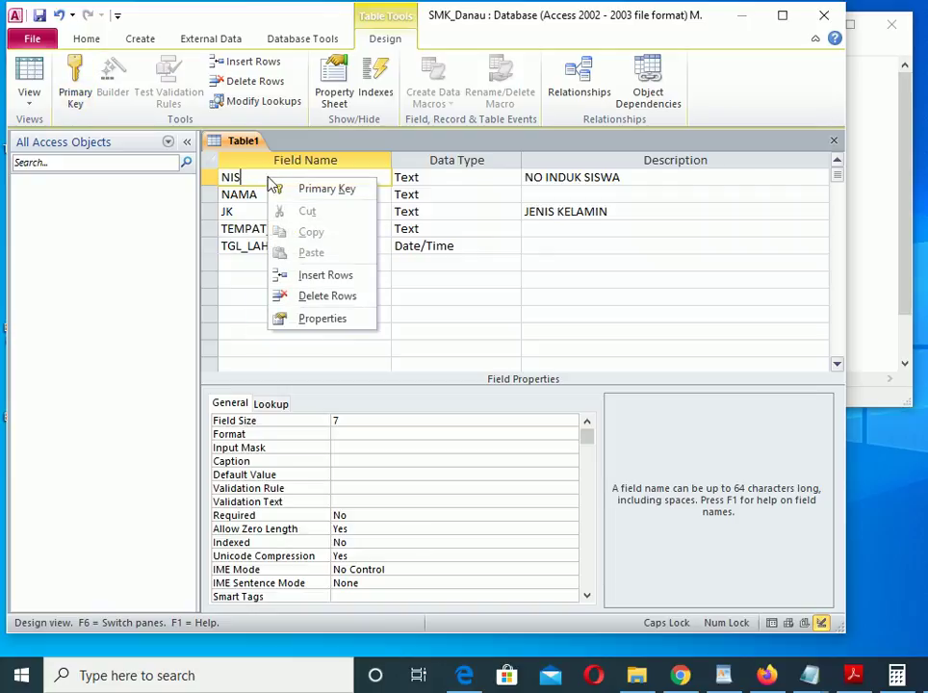
left_click(290, 190)
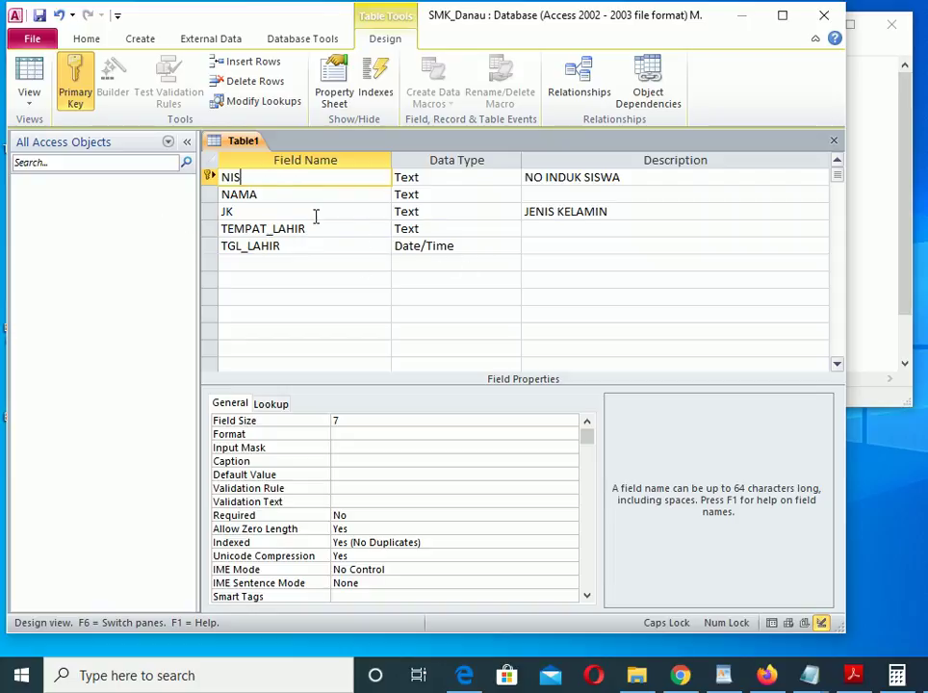
Insert an empty row above the TEMPAT_LAHIR field and delete that row again.
left_click(243, 263)
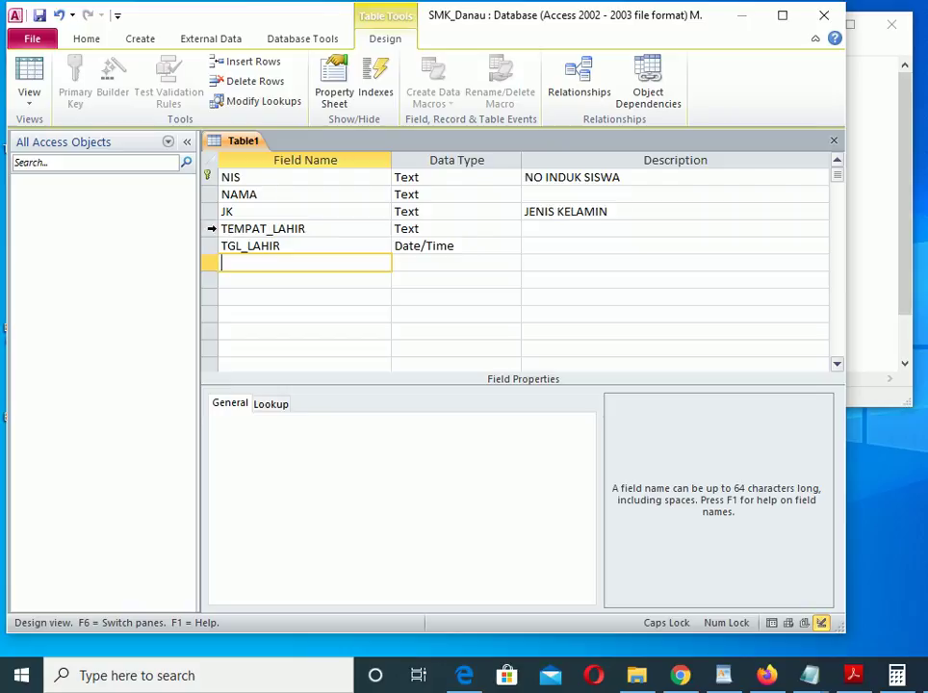
right_click(204, 227)
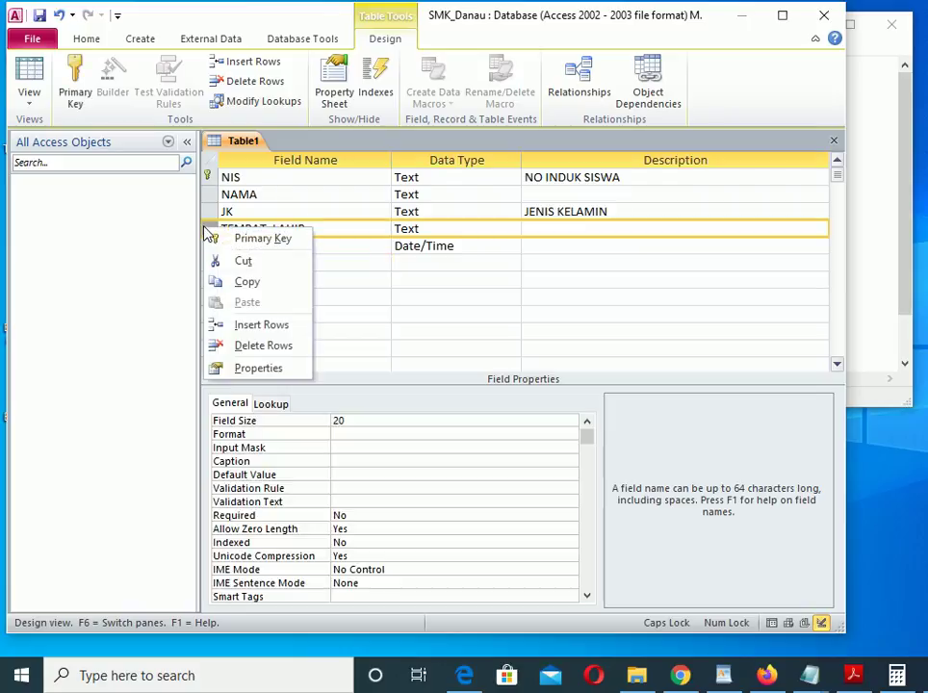
left_click(261, 325)
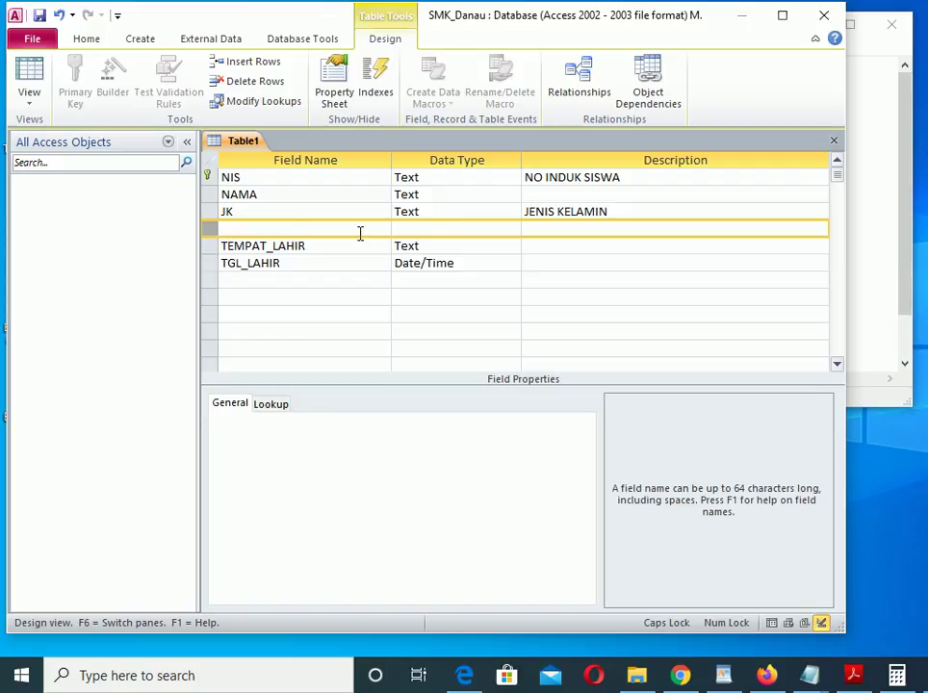
right_click(209, 238)
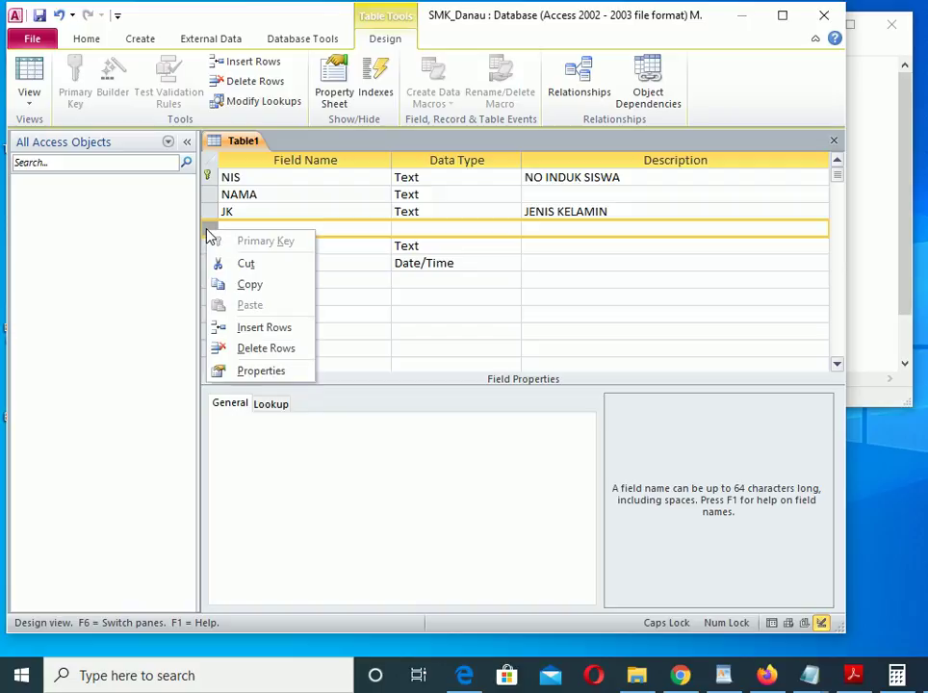
left_click(252, 348)
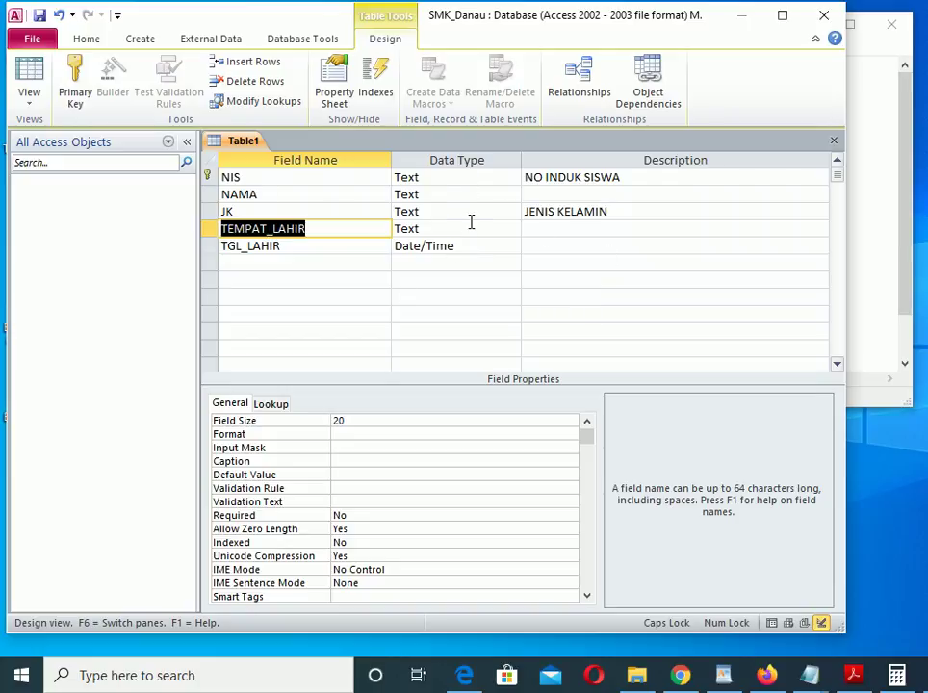
Save the table under the name SISWA and close it.
left_click(39, 17)
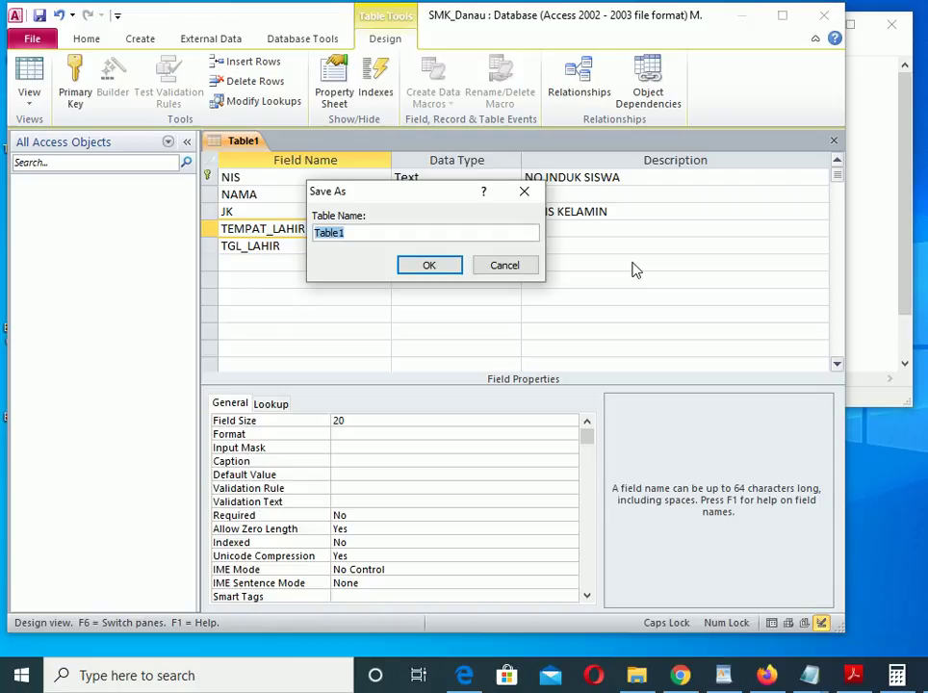
type("SISWA")
left_click(430, 264)
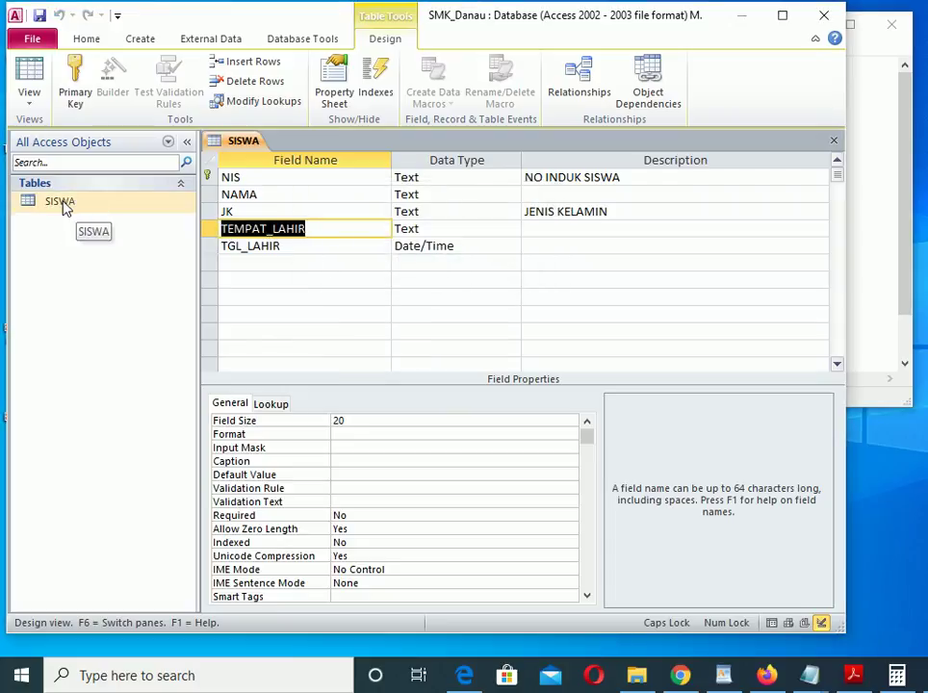
left_click(834, 142)
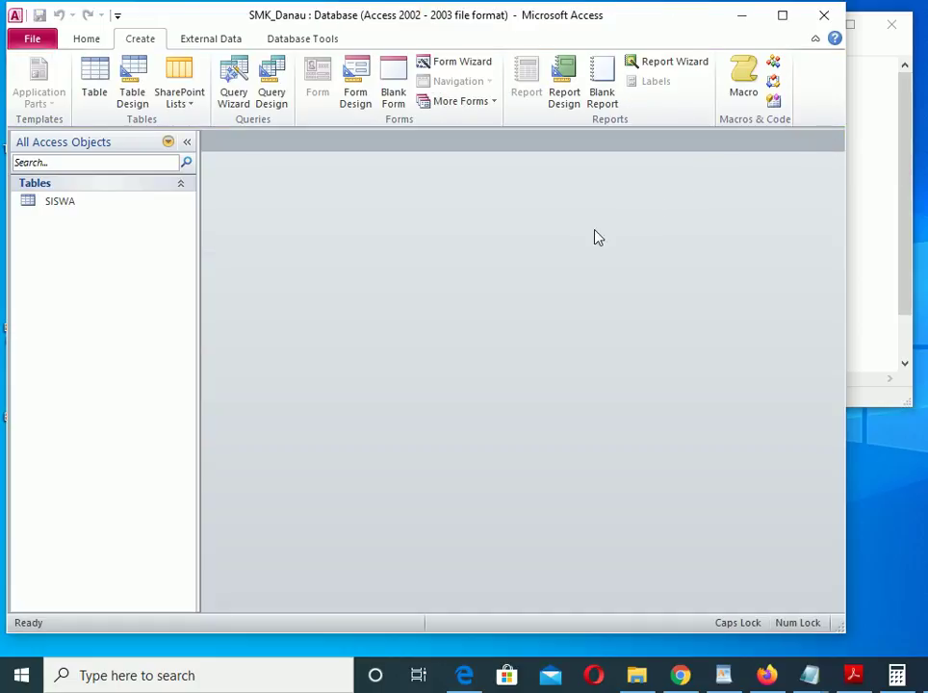
Reopen the SISWA table in Design View to review its structure and close it again.
right_click(59, 205)
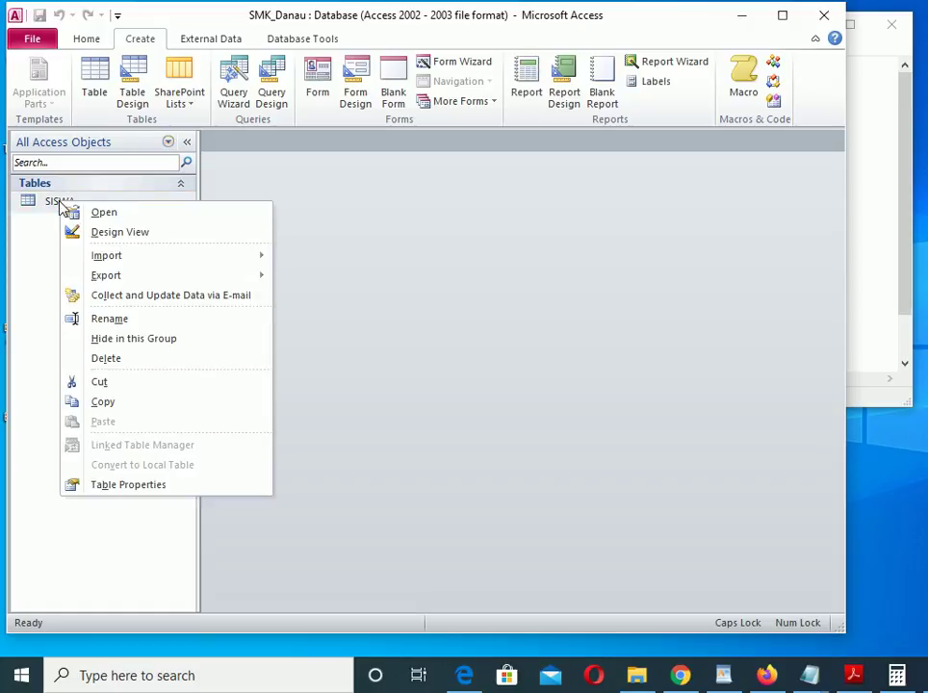
left_click(99, 236)
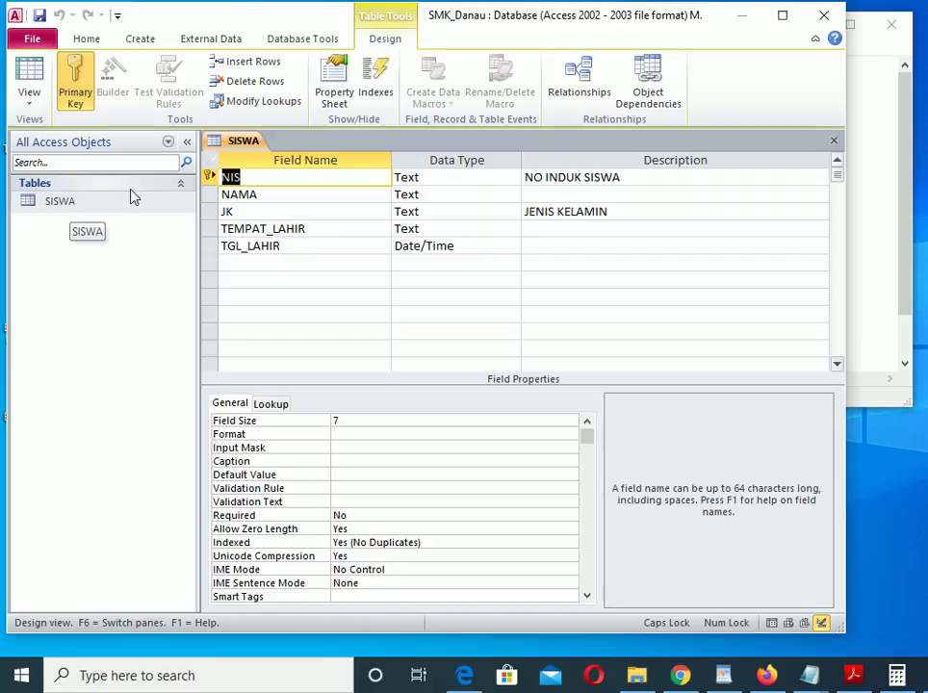
left_click(835, 143)
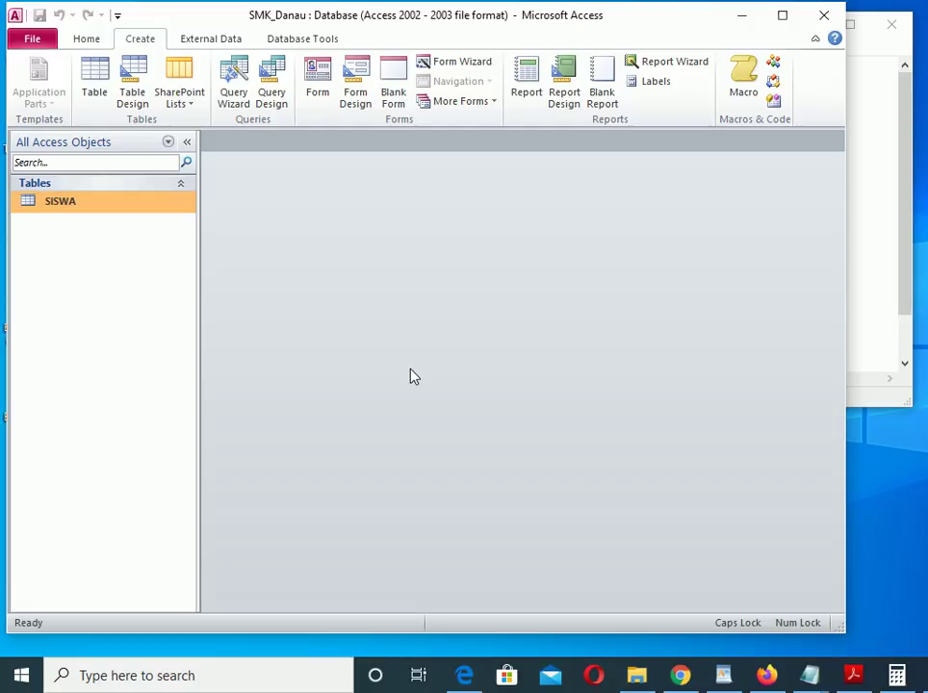
Start a second table in Design View, consult the notes for Absen, and add a first field NO_DATA with the Text data type.
left_click(131, 98)
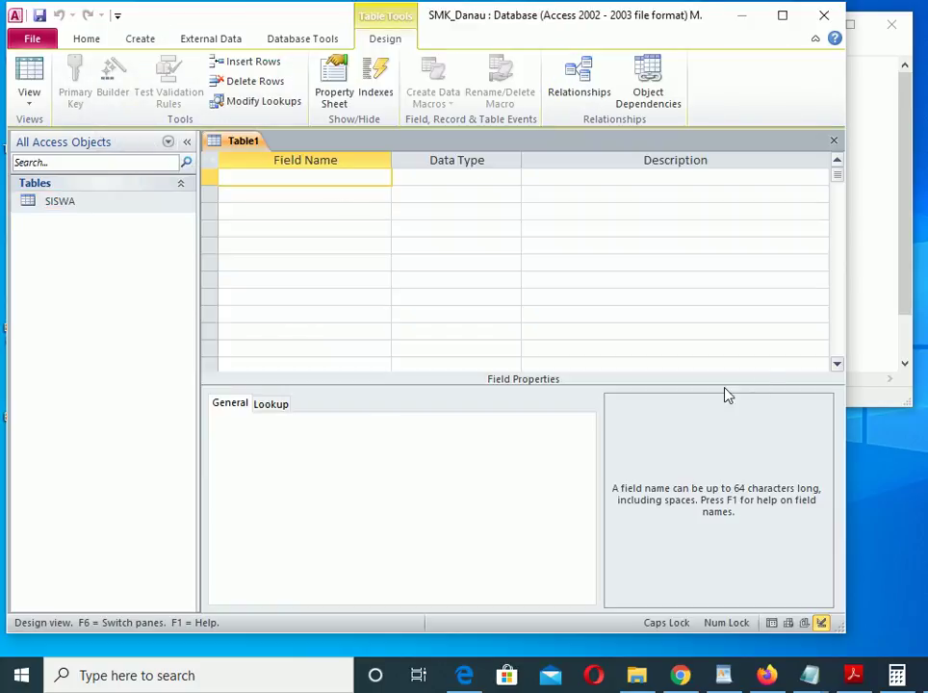
left_click(908, 286)
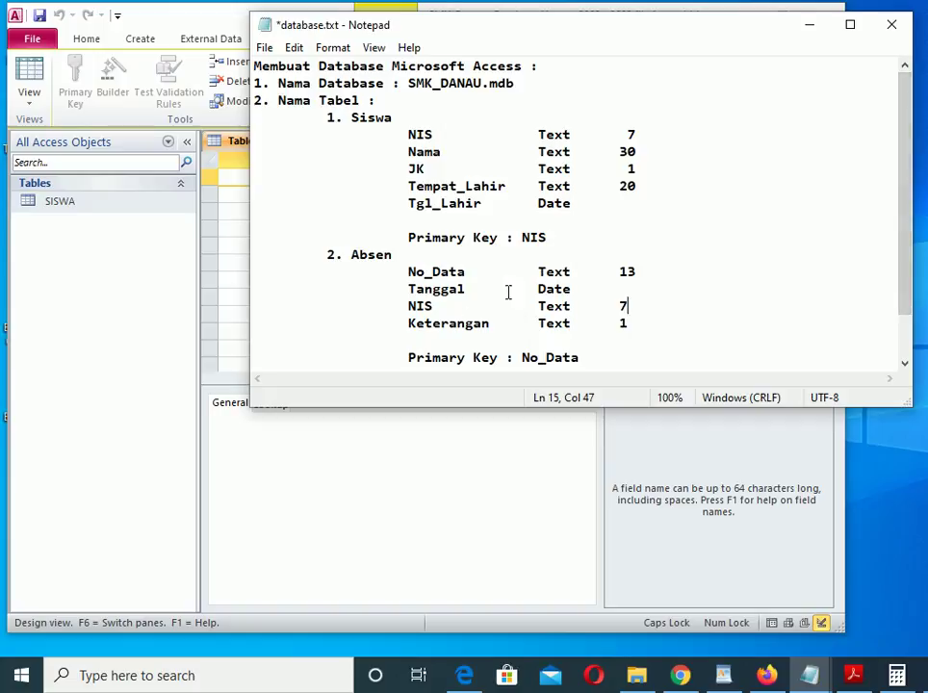
left_click(233, 180)
type("NO")
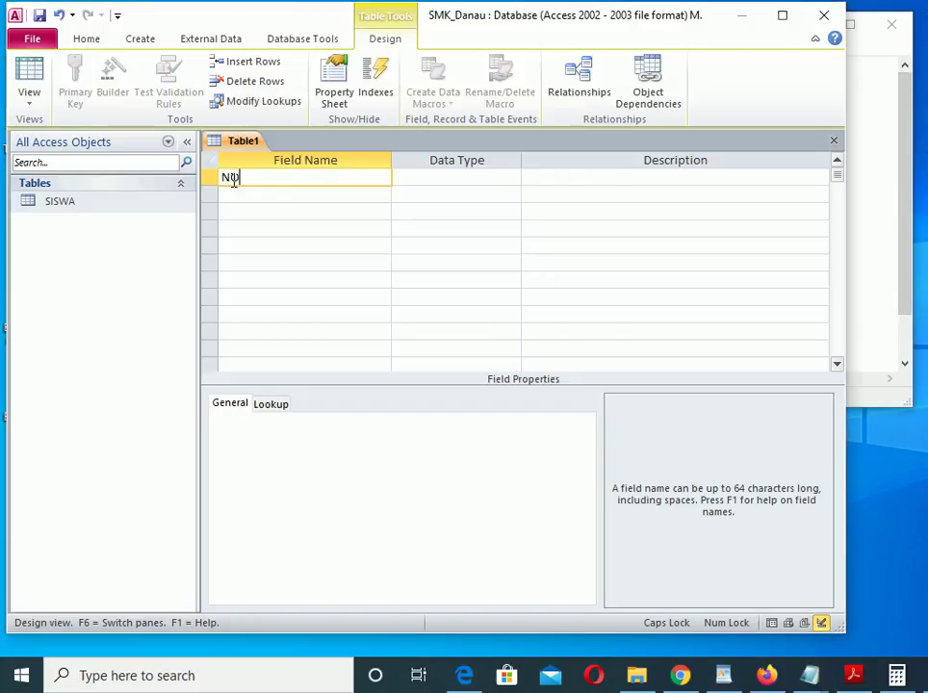
type("_DATA")
key("Tab")
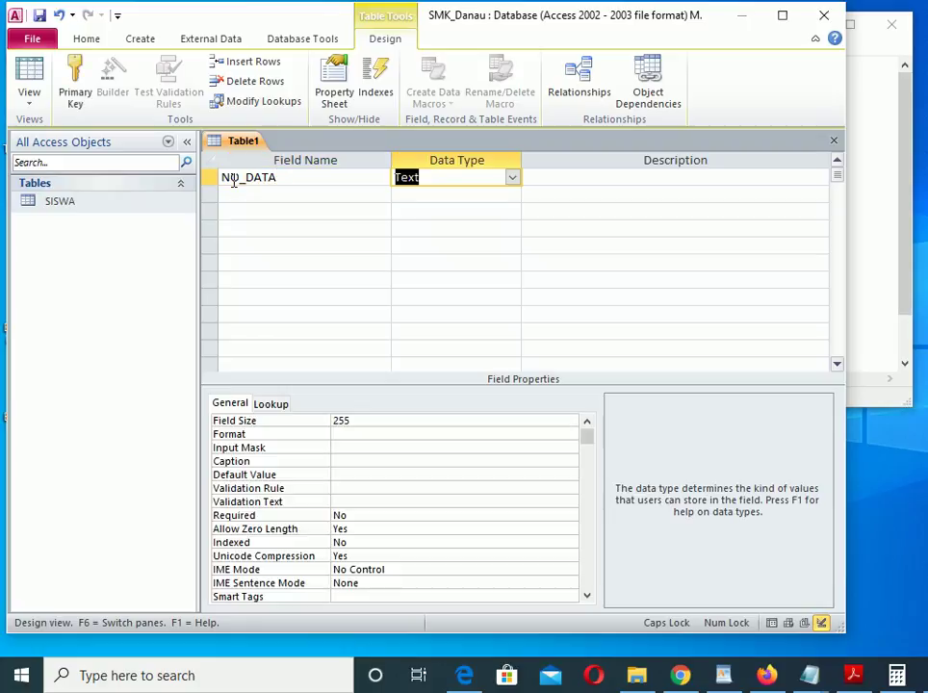
Check the Absen field list in the notes and set the NO_DATA field's size to 13.
left_click(349, 420)
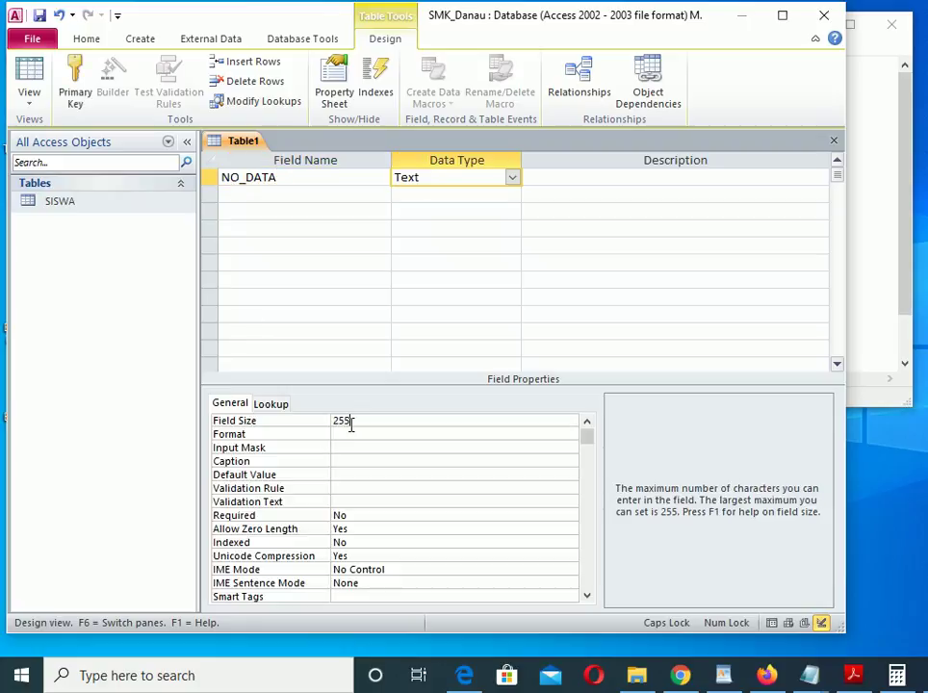
type("13")
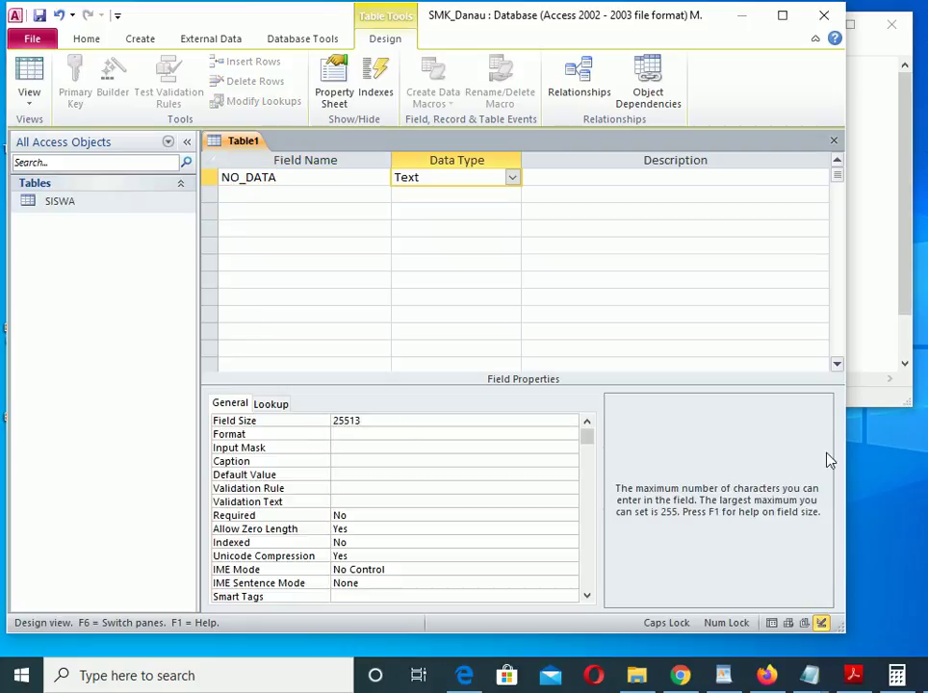
left_click(903, 269)
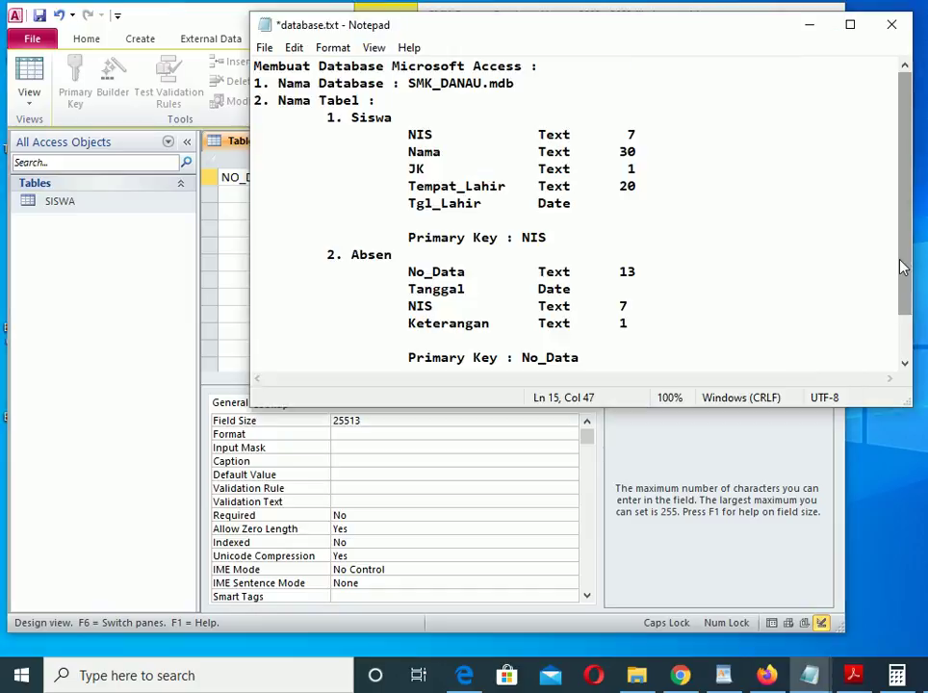
left_click(234, 195)
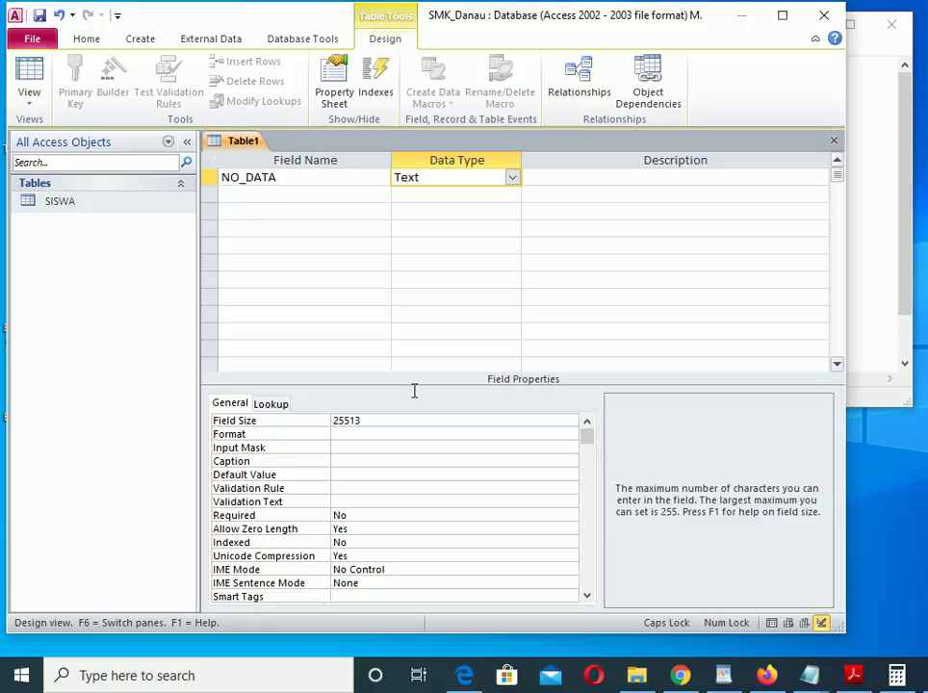
key("Return")
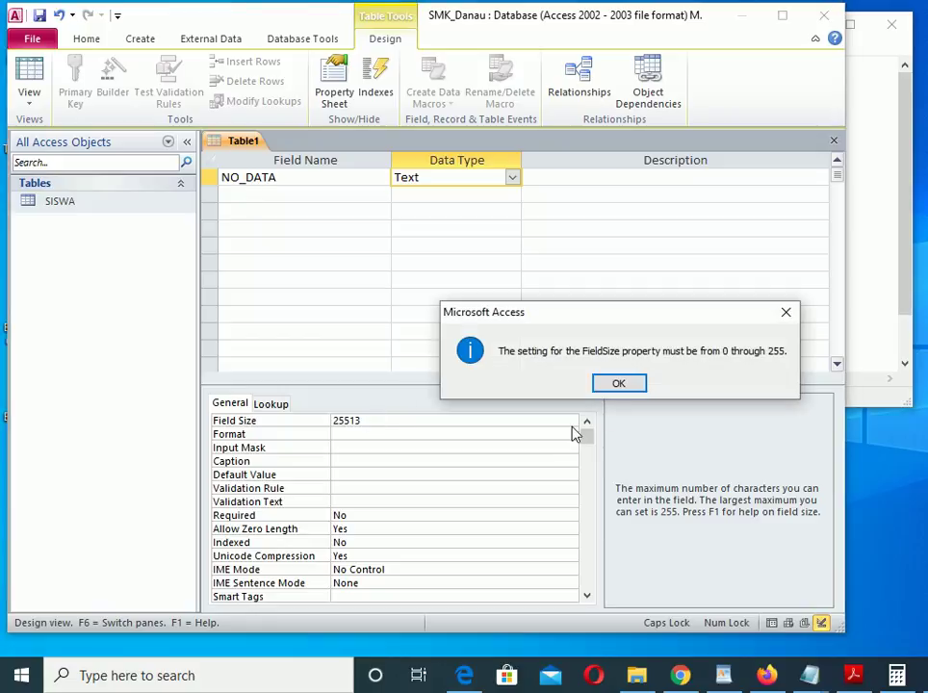
left_click(619, 381)
left_click(320, 424)
type("13")
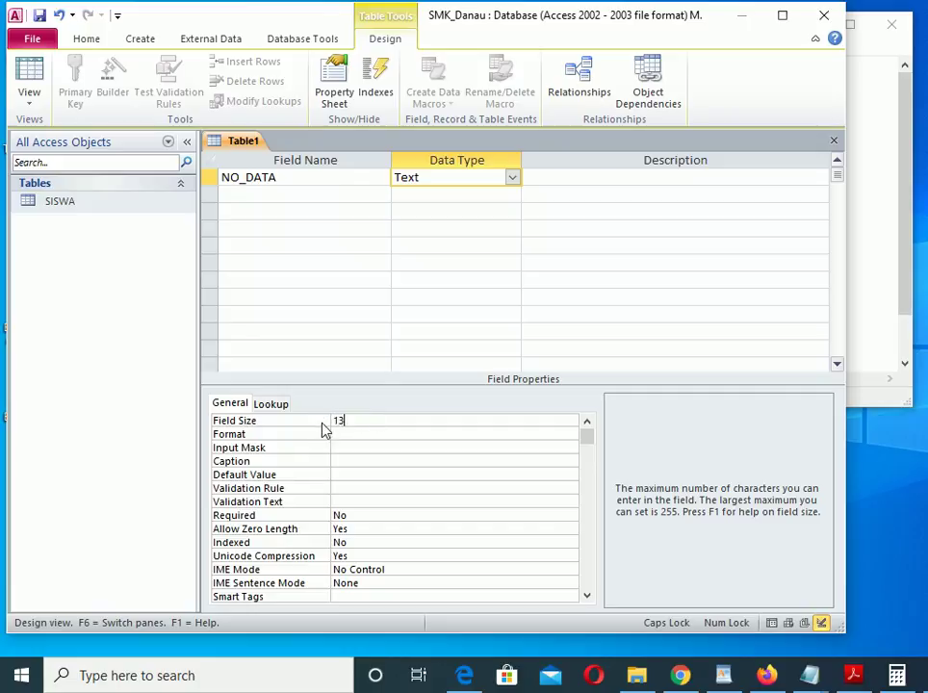
Add a second field named TANGGAL with the Date/Time data type below NO_DATA.
left_click(231, 191)
type("TANGGAL")
key("Tab")
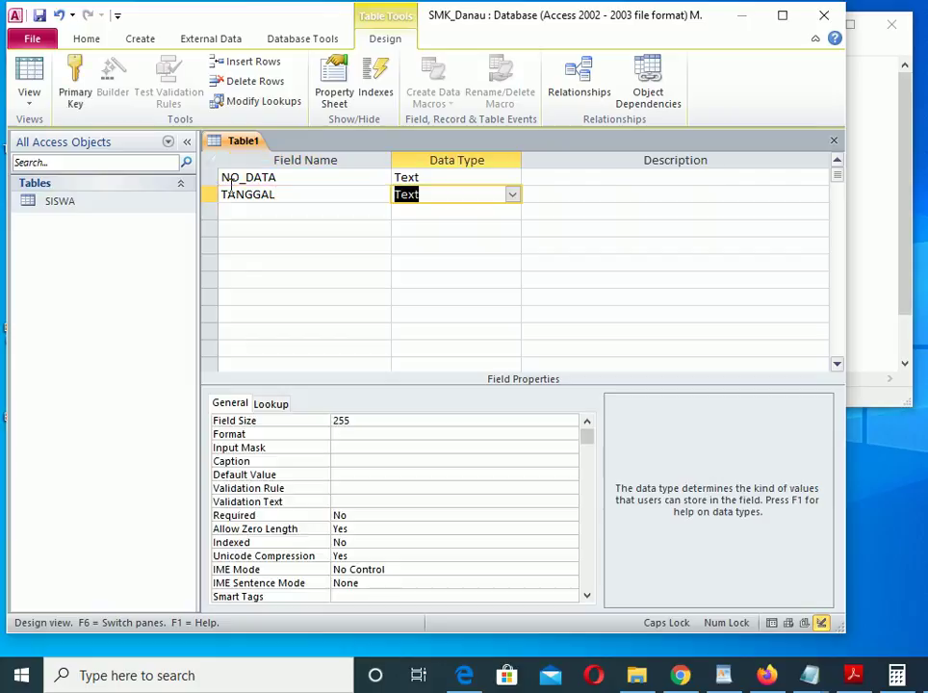
left_click(512, 195)
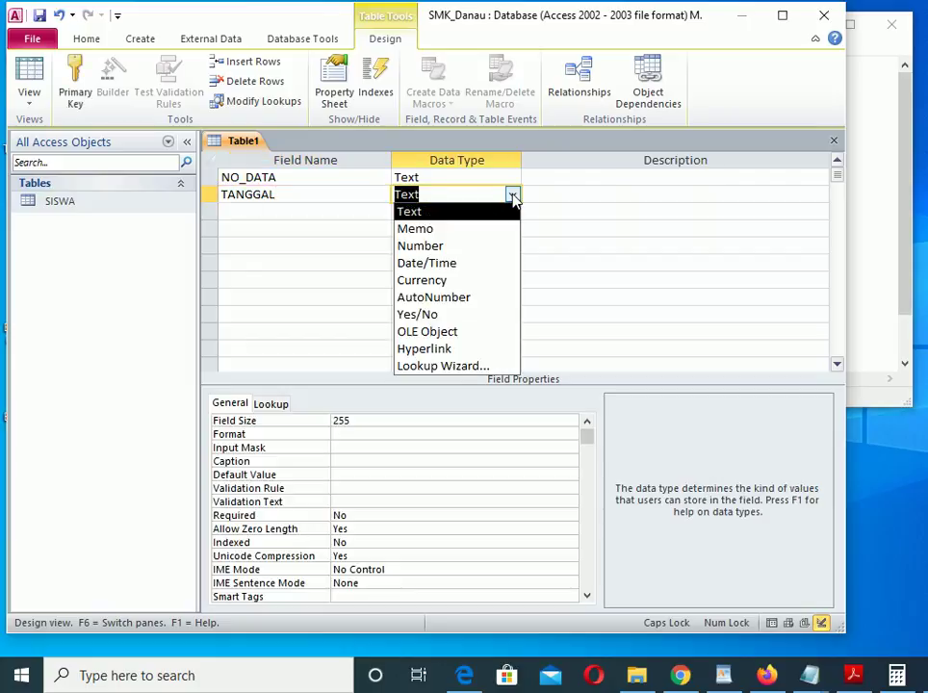
left_click(453, 268)
Following the notes, add a NIS field with data type Text, field size 7 and the description NO INDUK SISWA.
left_click(257, 211)
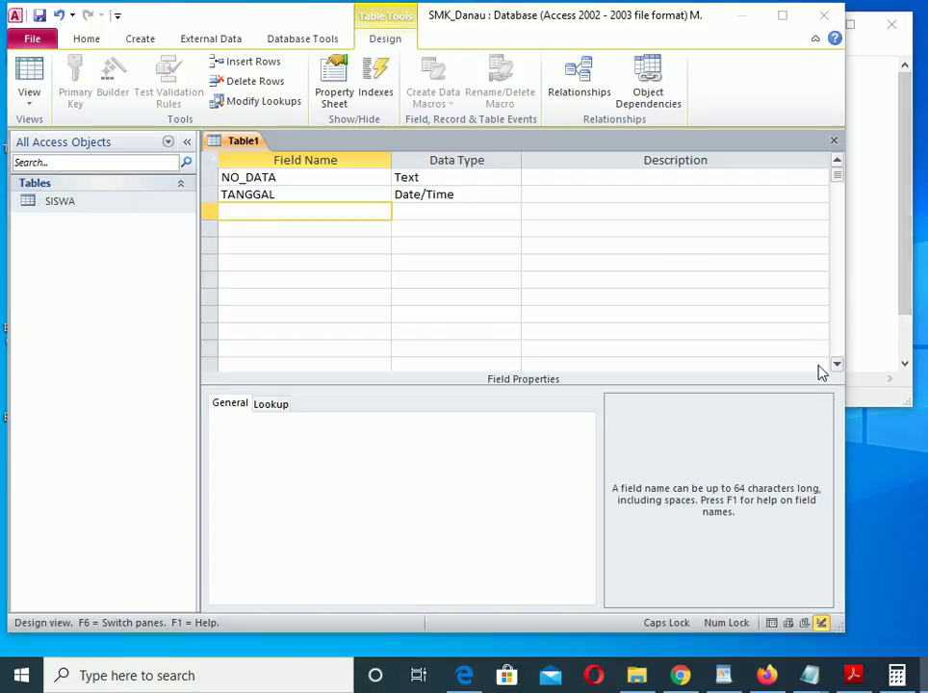
left_click(907, 229)
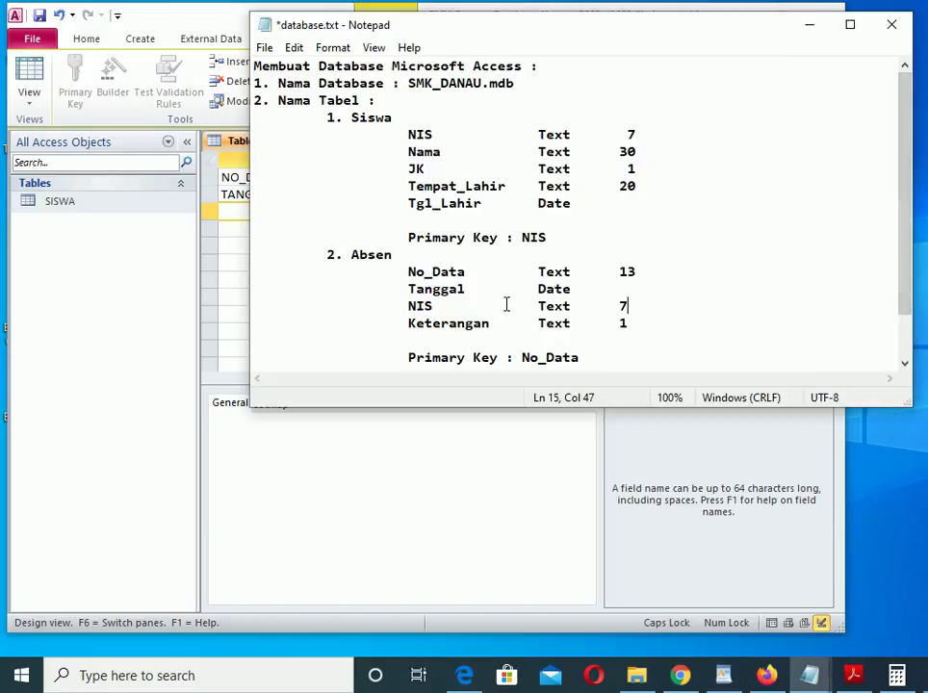
left_click(233, 210)
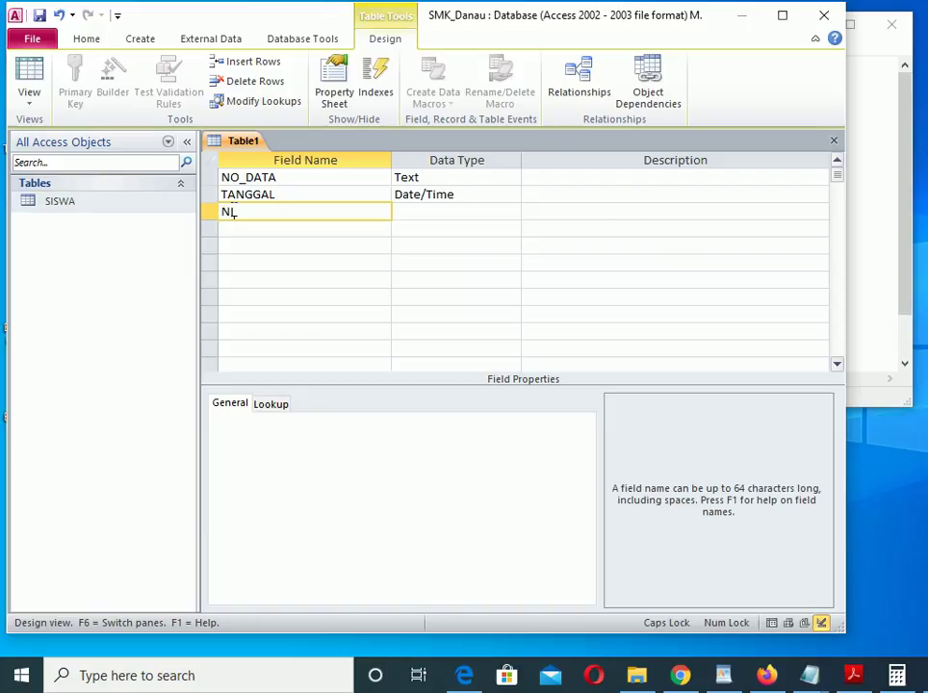
key("Tab")
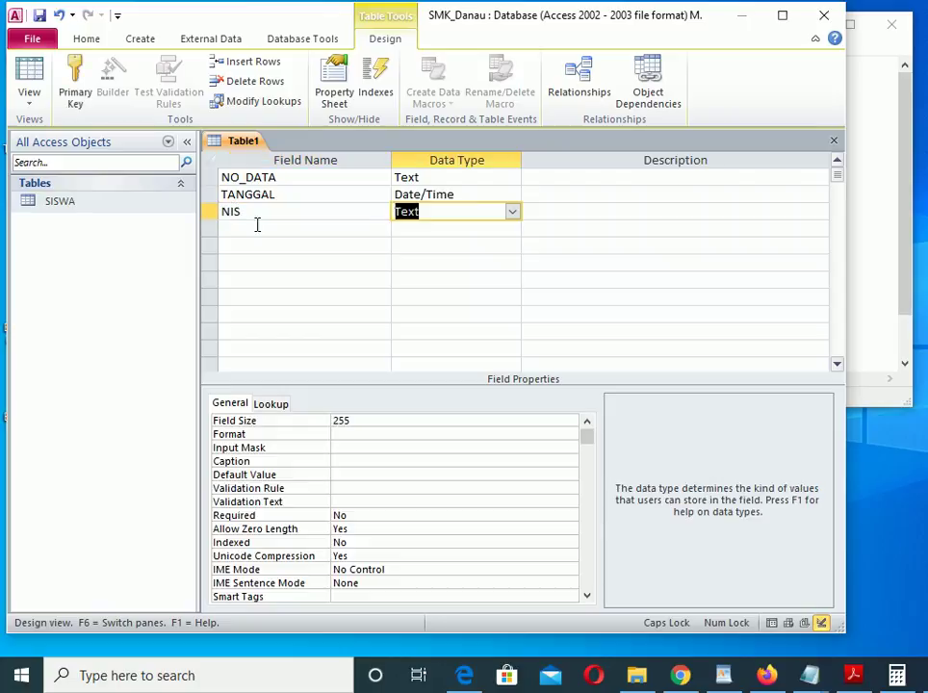
left_click(356, 421)
left_click(311, 418)
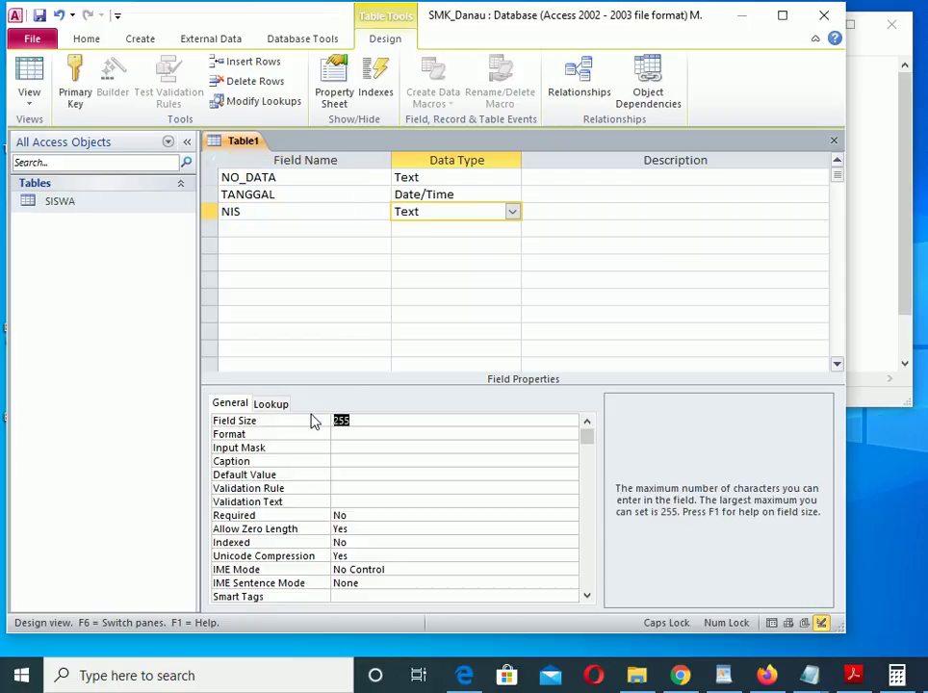
type("7")
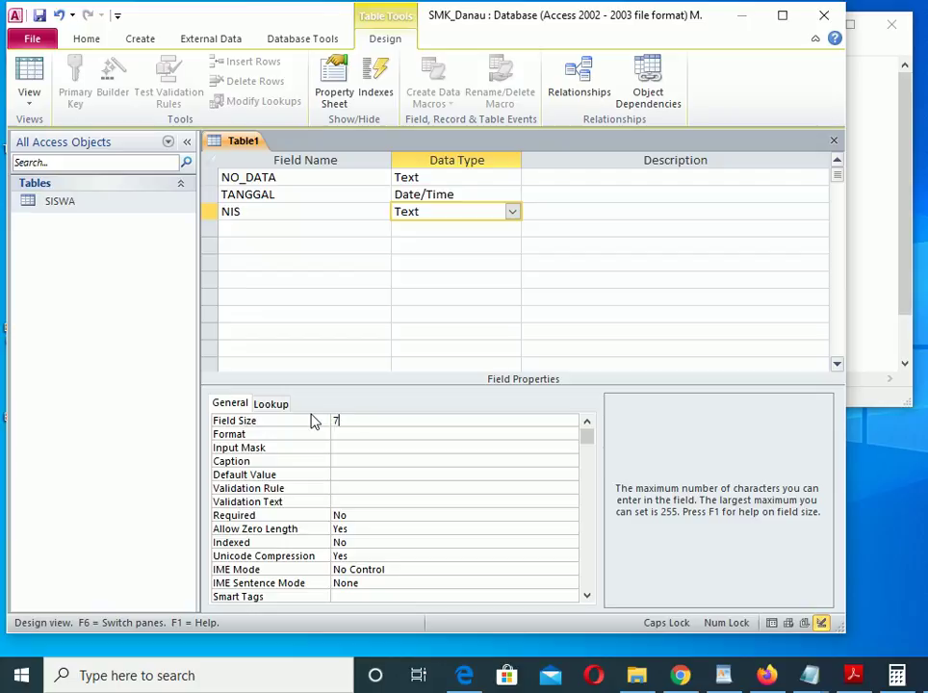
left_click(563, 213)
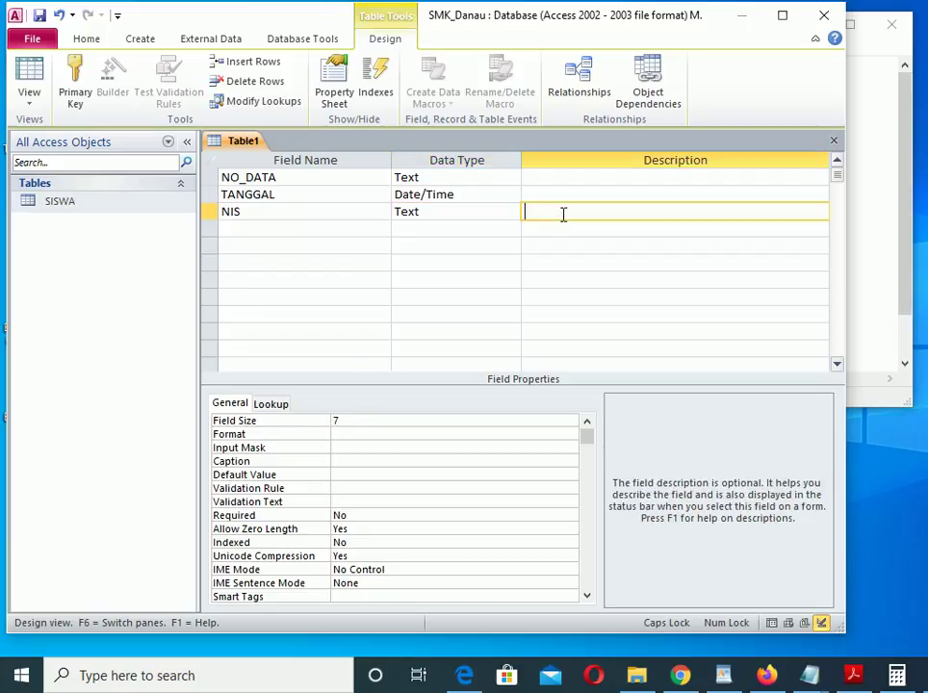
type("NO INDUK SISWA")
Consult the notes for the last Absen field and add KETERANGAN as a Text field with field size 1.
left_click(903, 258)
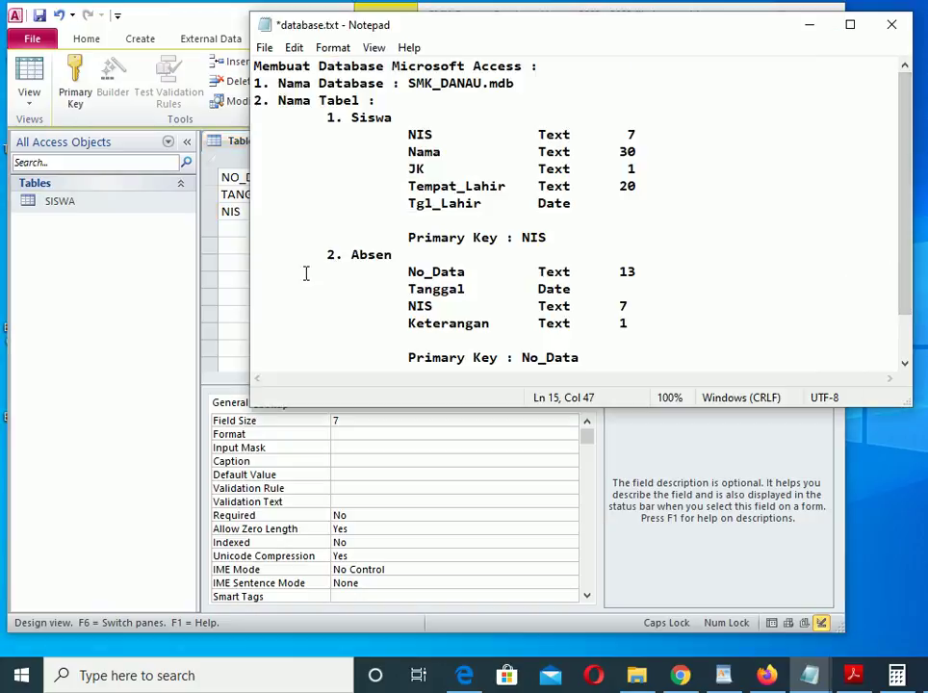
left_click(229, 228)
type("KETER")
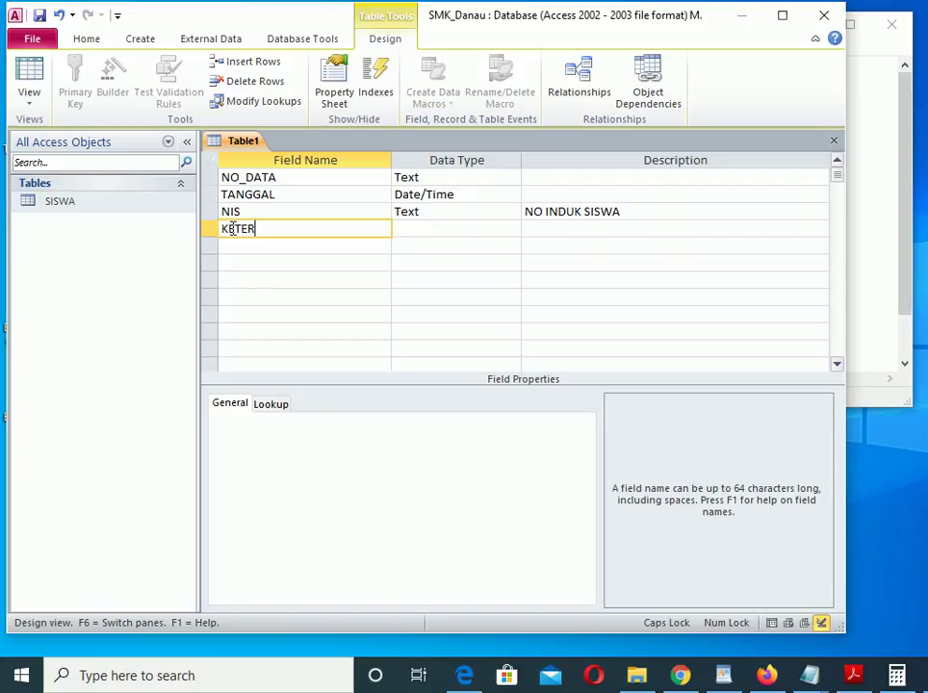
type("ANGAN")
left_click(440, 229)
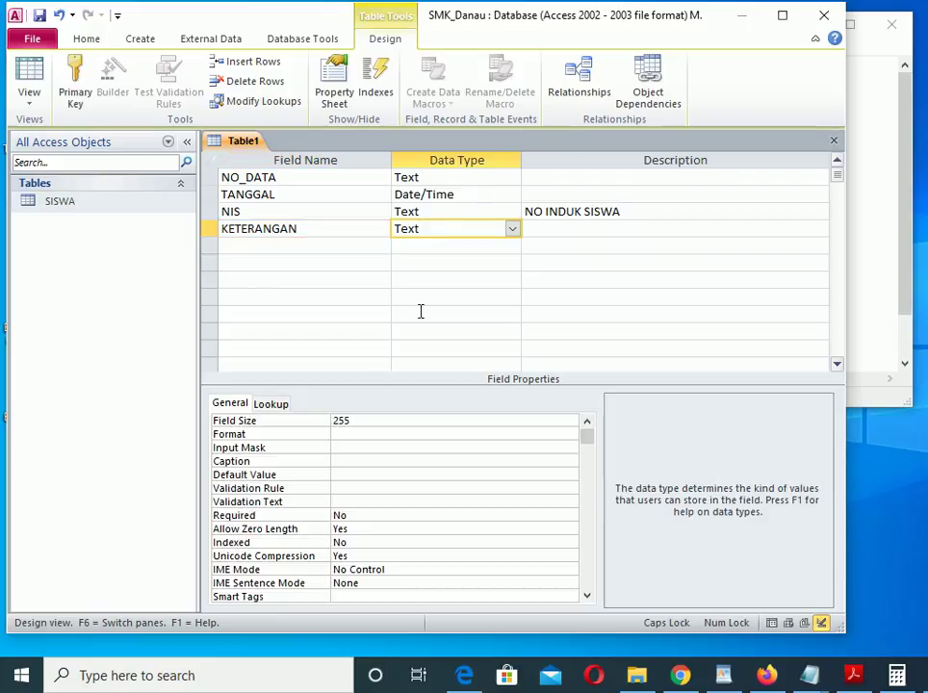
left_click(337, 420)
type("1")
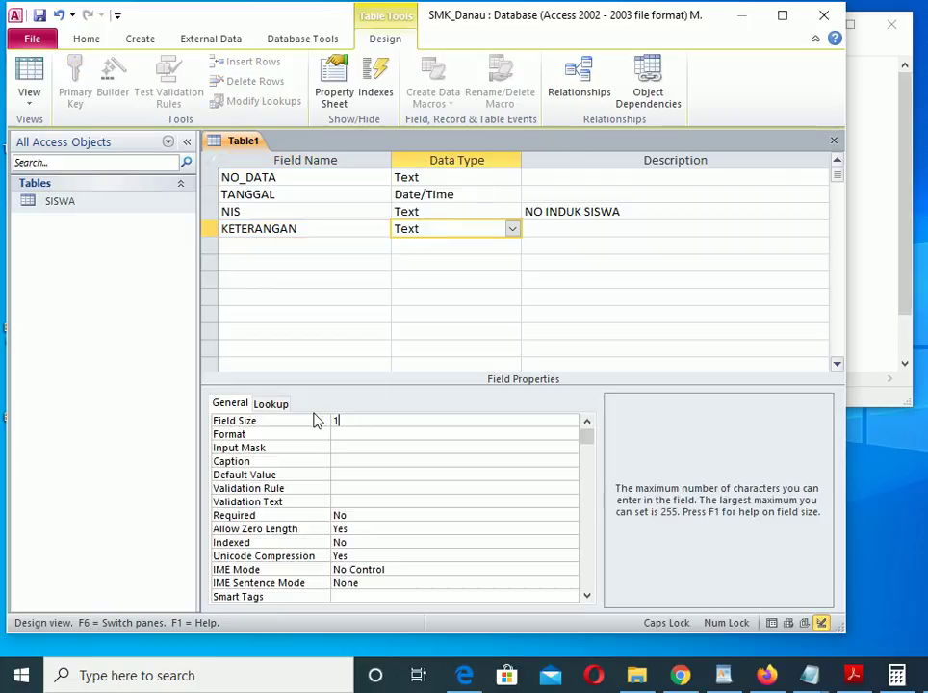
Check the notes for the Absen table's key and make NO_DATA the primary key.
left_click(897, 274)
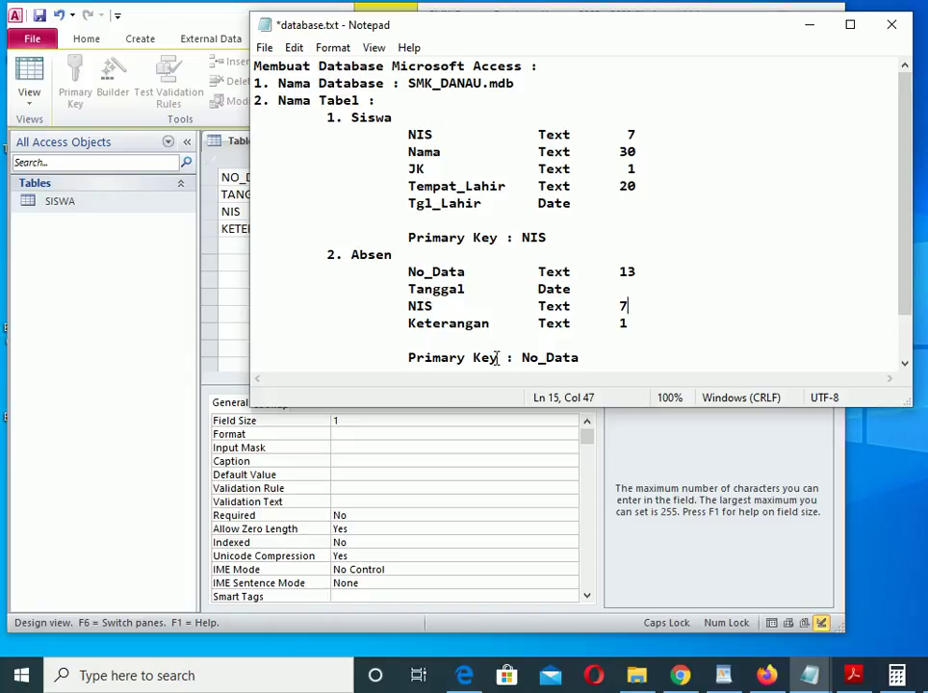
left_click(238, 238)
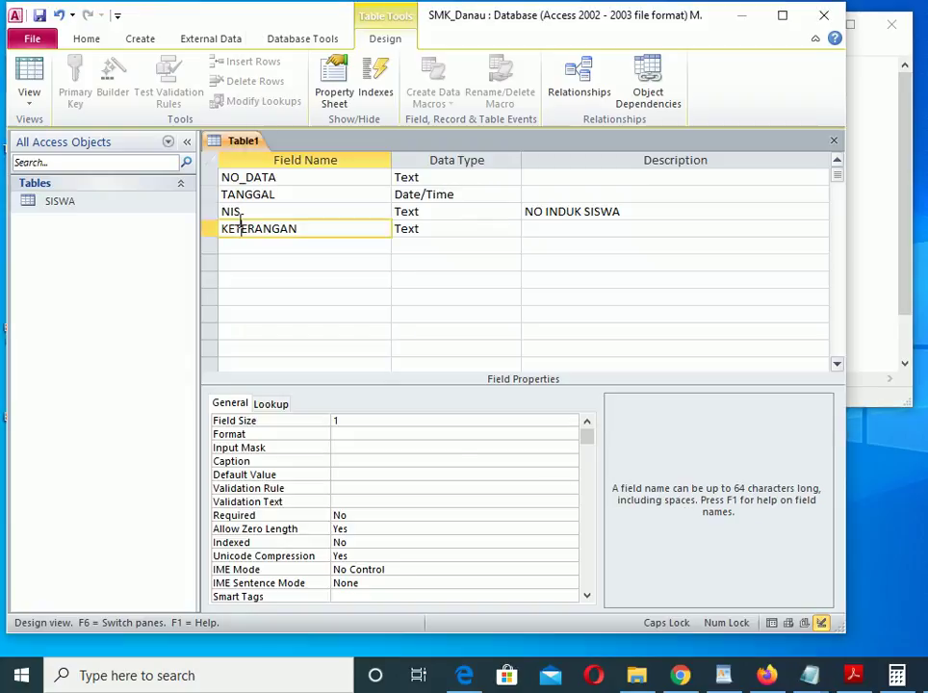
left_click(246, 177)
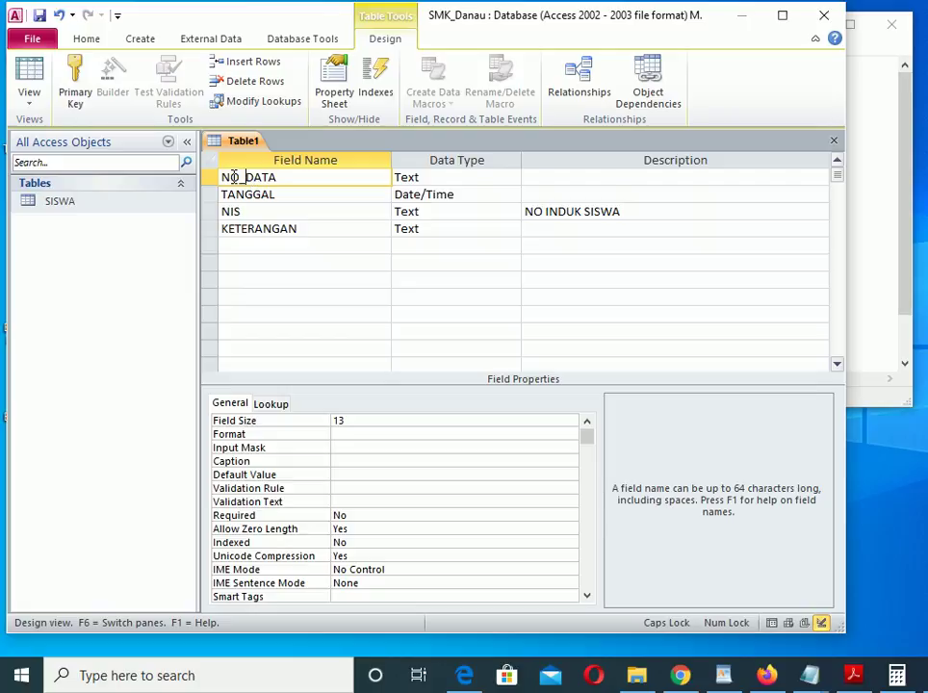
right_click(224, 178)
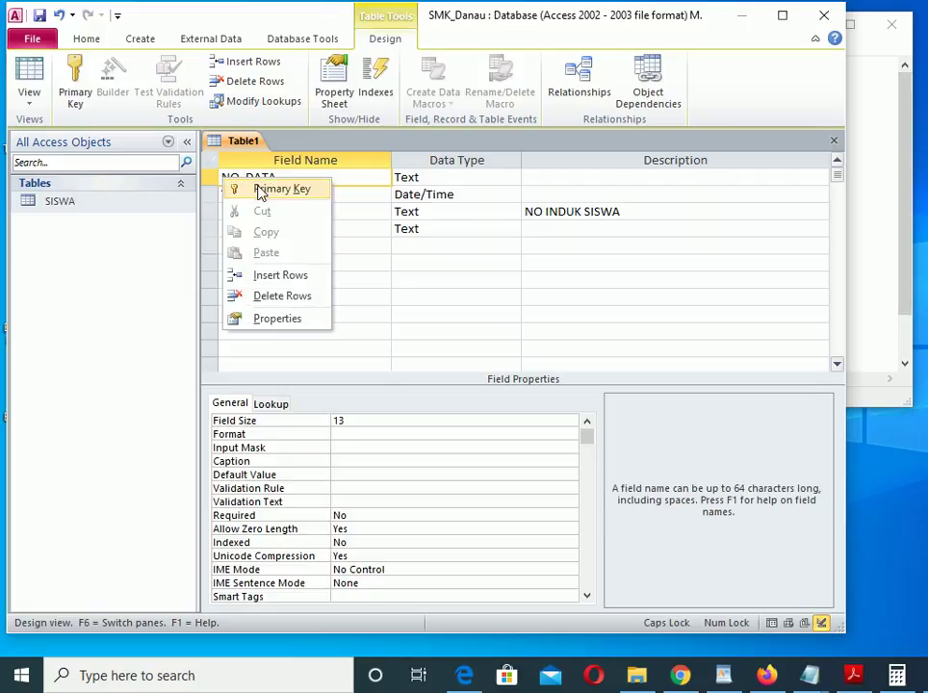
left_click(260, 190)
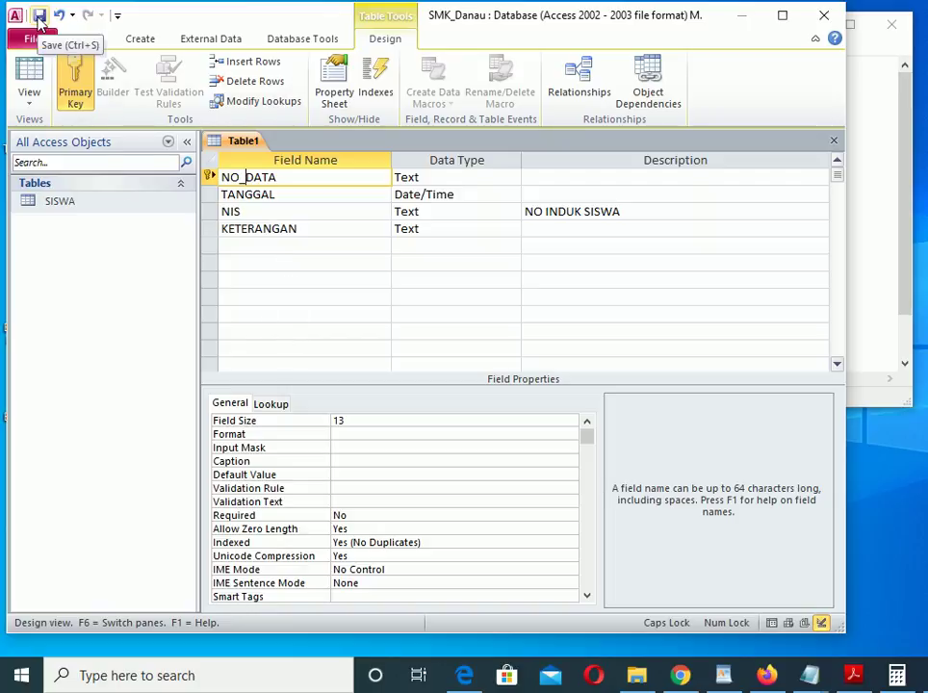
Save the table under the name ABSEN and close both the table and the database program.
left_click(39, 17)
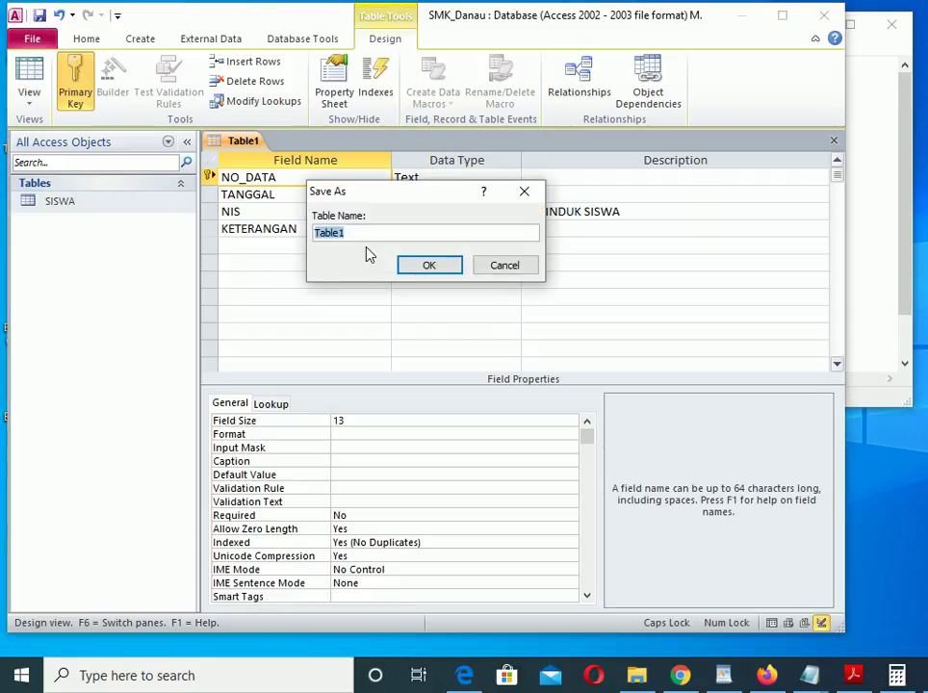
type("ABSEN")
left_click(429, 266)
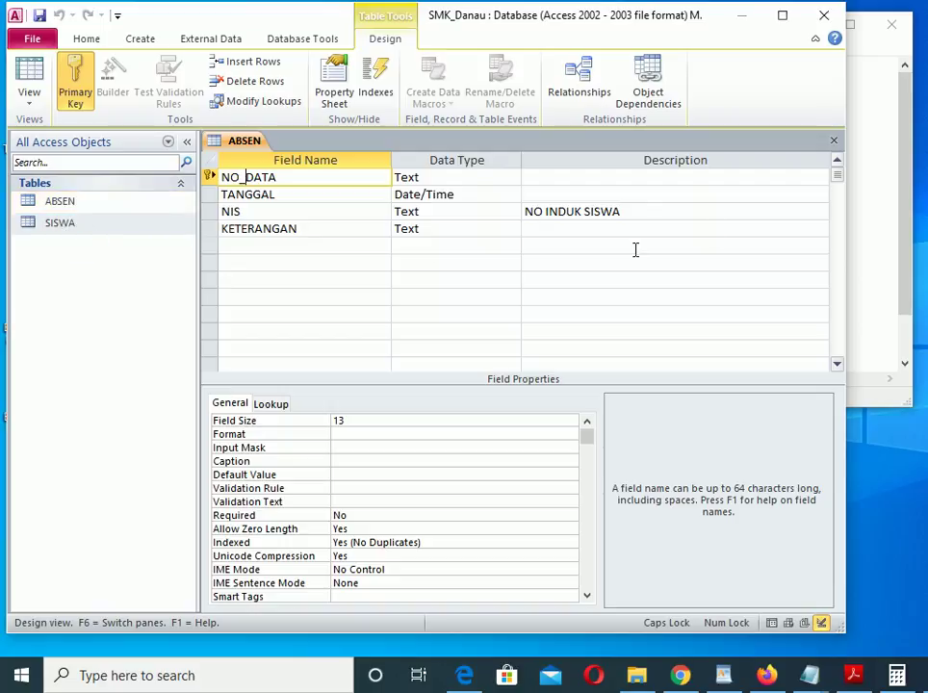
left_click(834, 144)
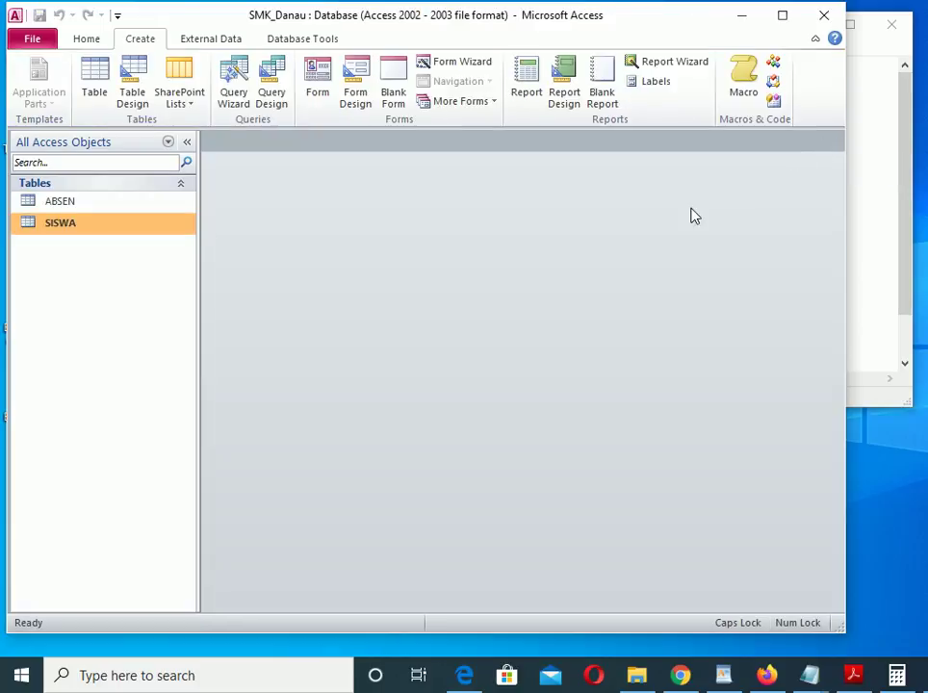
left_click(823, 14)
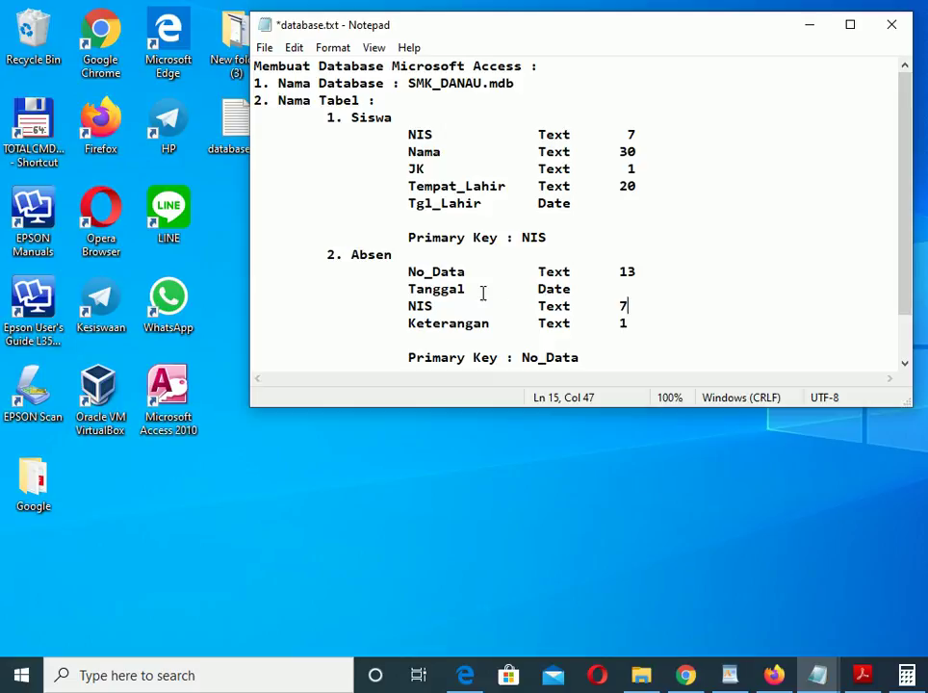